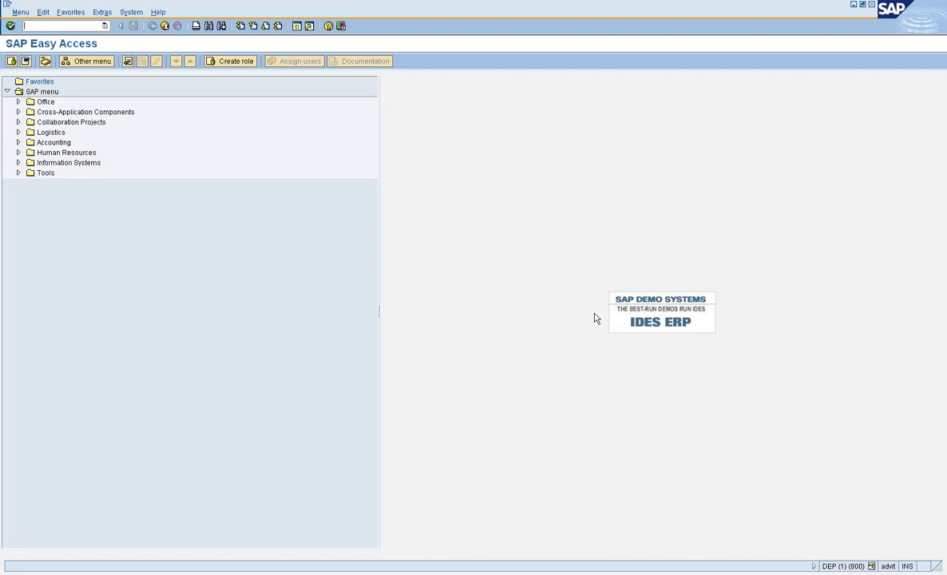
Open the mass user maintenance transaction SU10
{"action": "type", "text": "su10"}
{"action": "type", "text": "U10"}
{"action": "key", "text": "Return"}
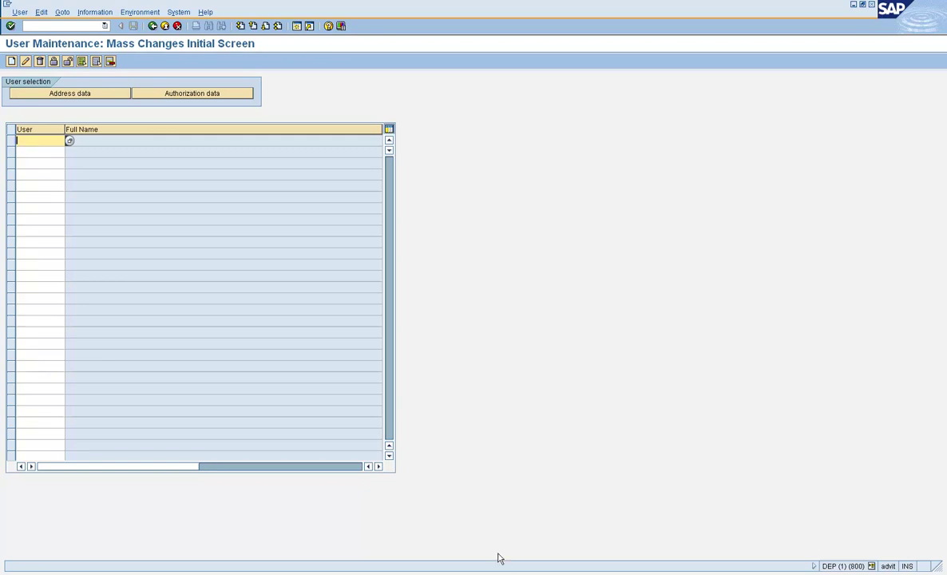
Copy the user IDs TESTUSER2000 to TESTUSER9000 from the Excel sheet and load them into the SAP mass changes user list
{"action": "key", "text": "alt+Tab"}
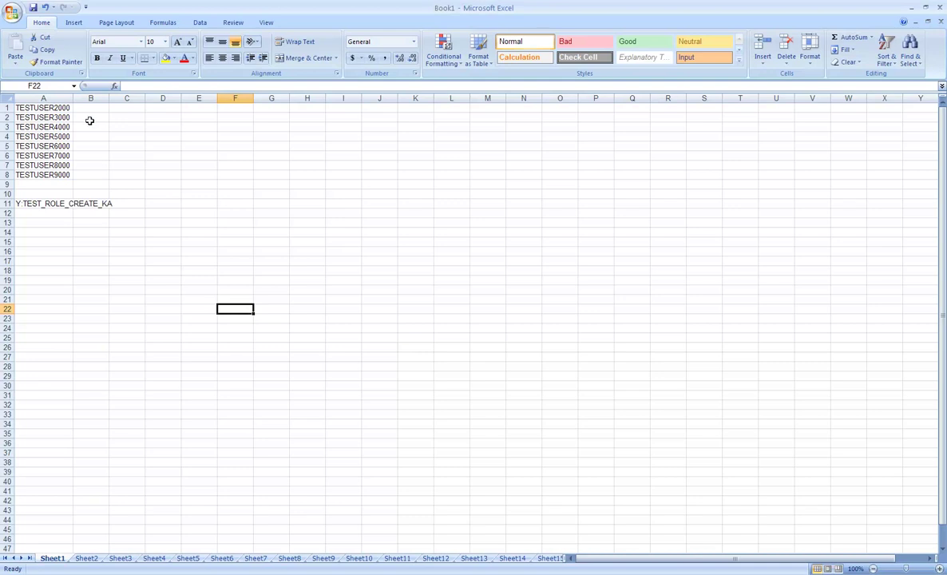
{"action": "left_click_drag", "start_coordinate": [63, 108], "coordinate": [61, 171]}
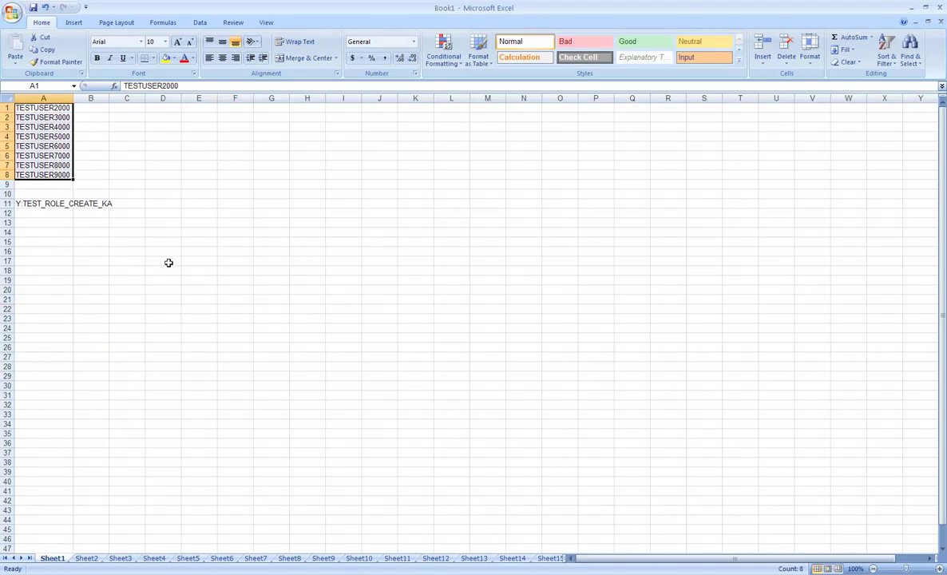
{"action": "key", "text": "ctrl+c"}
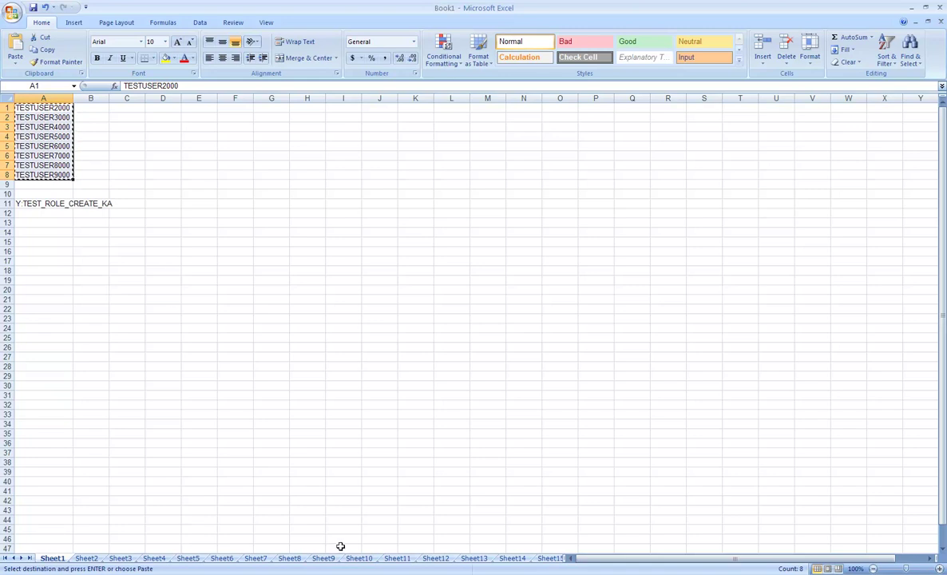
{"action": "key", "text": "alt+Tab"}
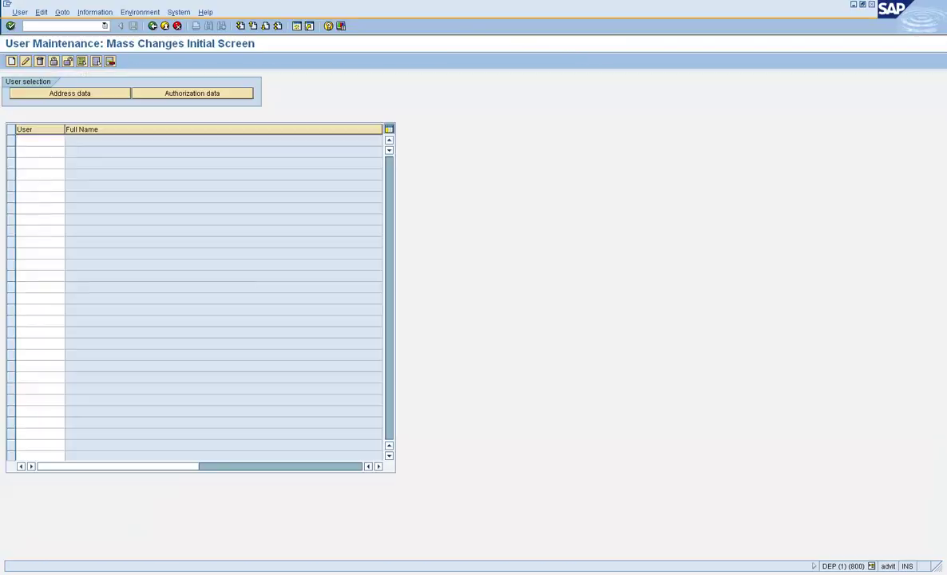
{"action": "key", "text": "ctrl+v"}
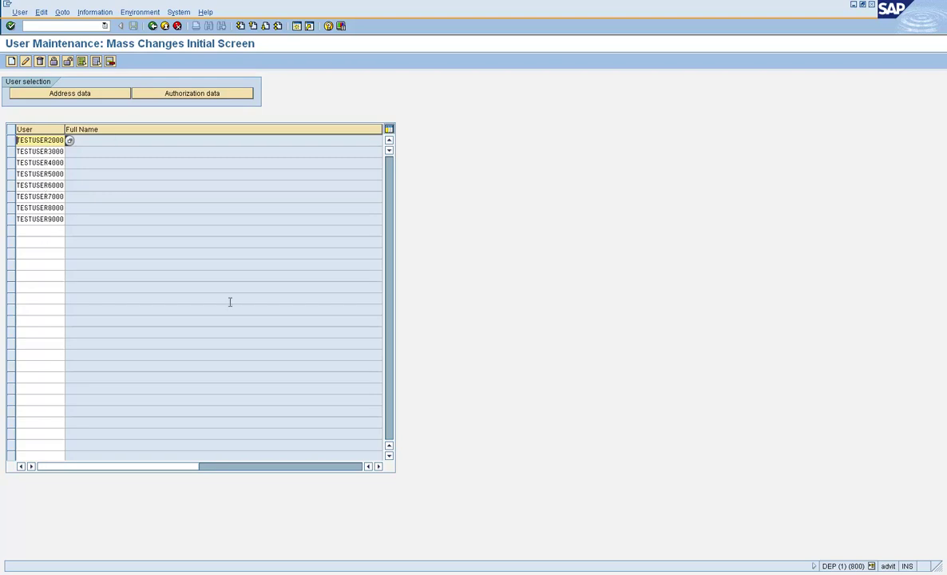
{"action": "key", "text": "Return"}
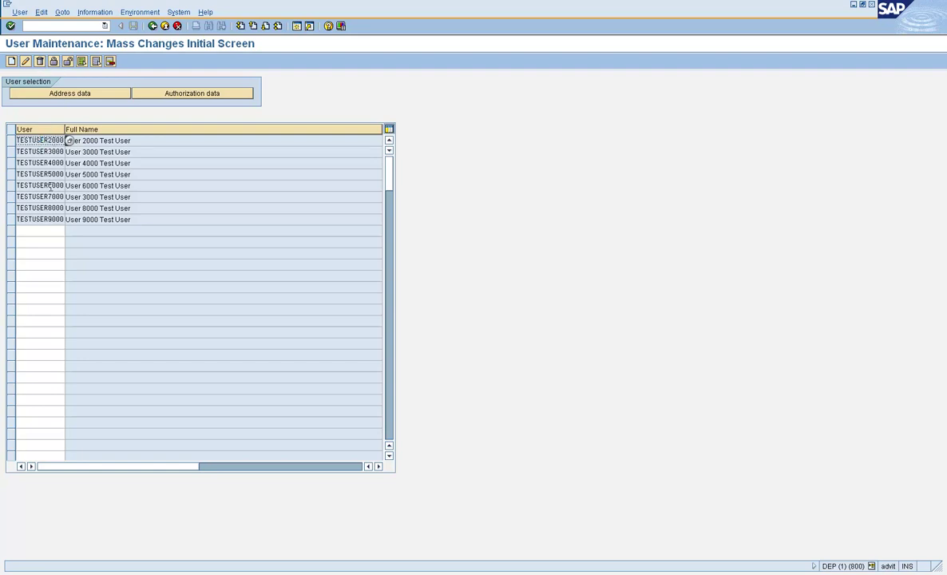
Lock all listed test users, expand the log to show each user's entry, and return to SAP Easy Access
{"action": "left_click", "coordinate": [53, 63]}
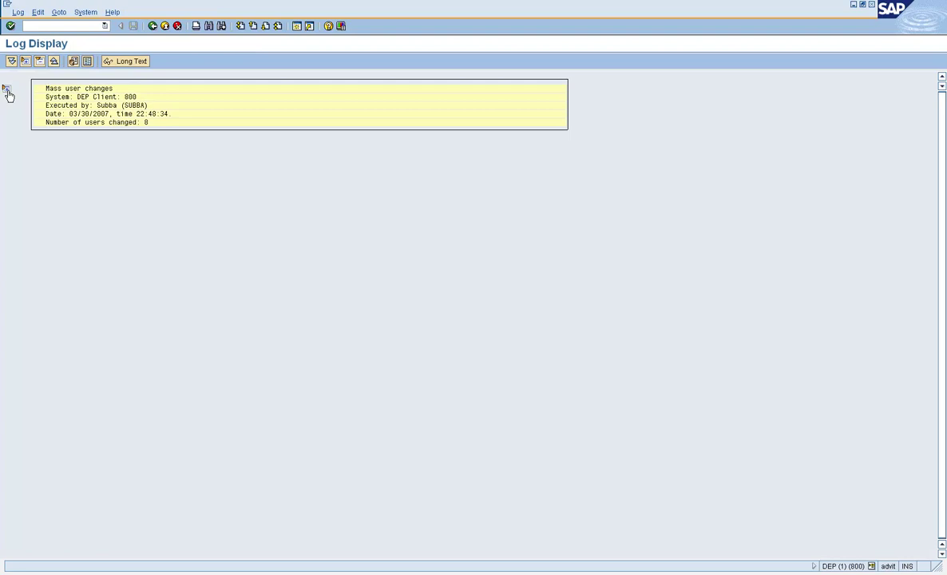
{"action": "left_click", "coordinate": [7, 90]}
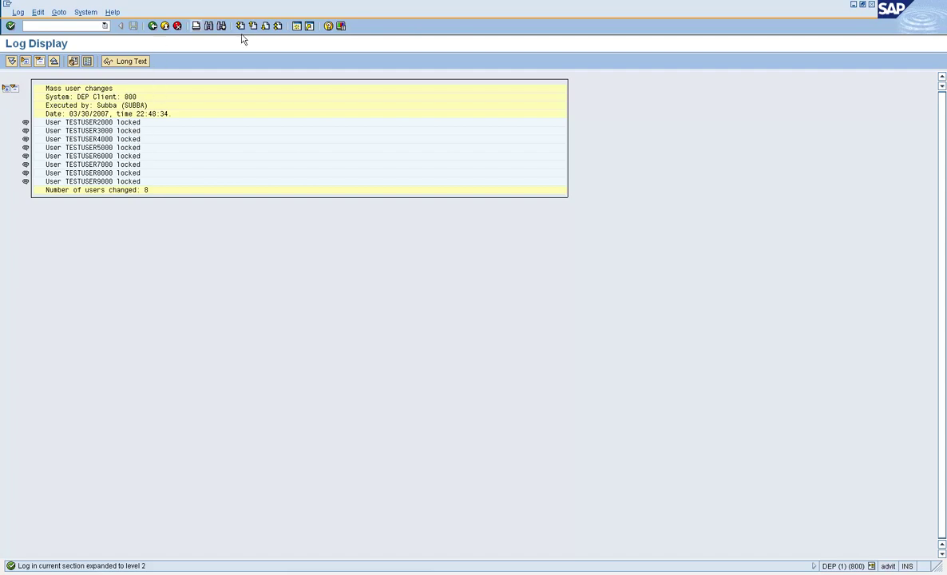
{"action": "left_click", "coordinate": [154, 27]}
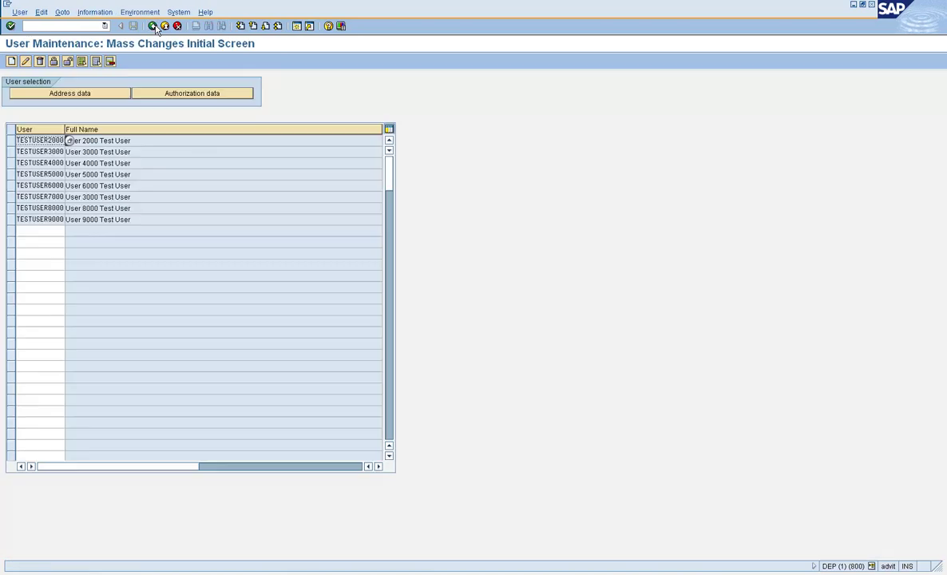
{"action": "left_click", "coordinate": [154, 26]}
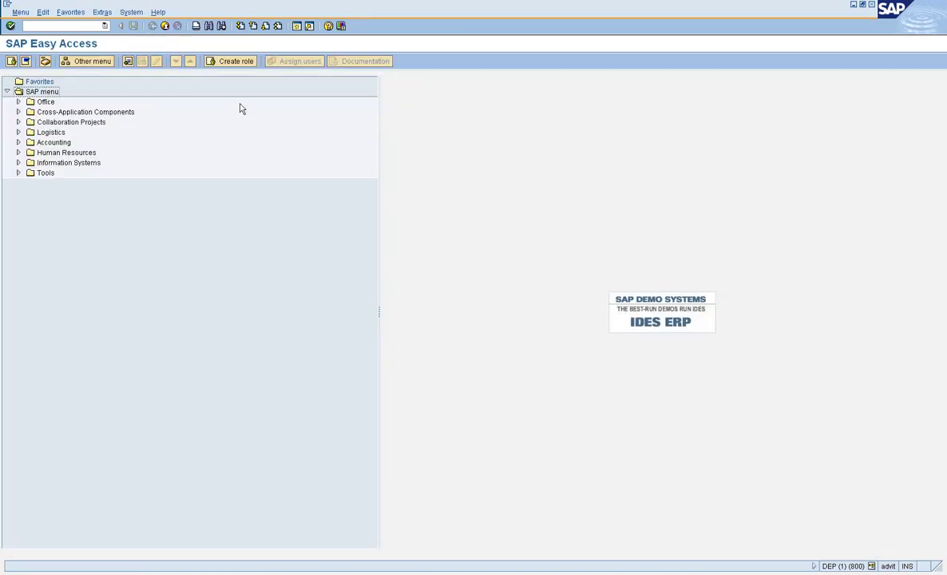
Open transaction SU01 and check the lock status of TESTUSER9000 without changing it
{"action": "left_click", "coordinate": [59, 24]}
{"action": "type", "text": "su01"}
{"action": "key", "text": "Return"}
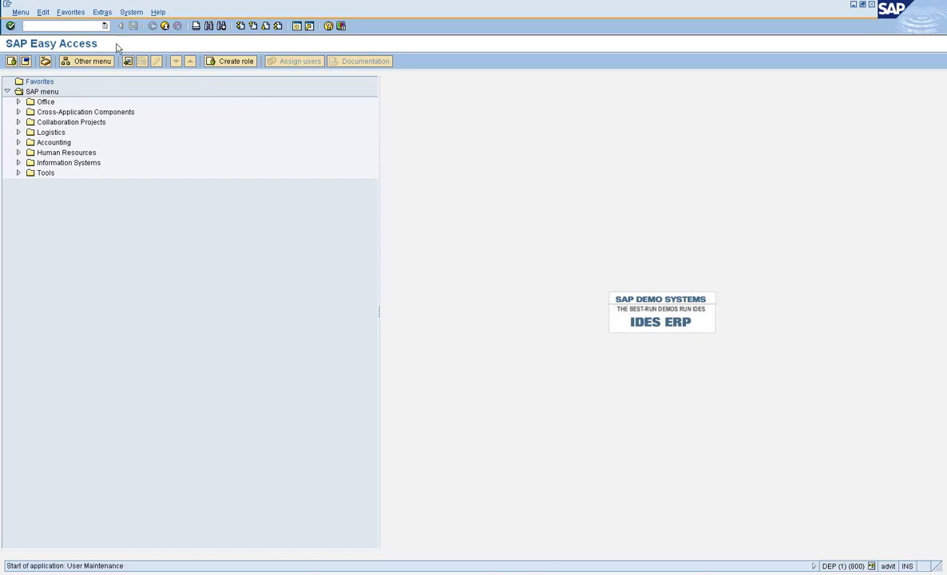
{"action": "key", "text": "BackSpace"}
{"action": "key", "text": "Down"}
{"action": "key", "text": "Return"}
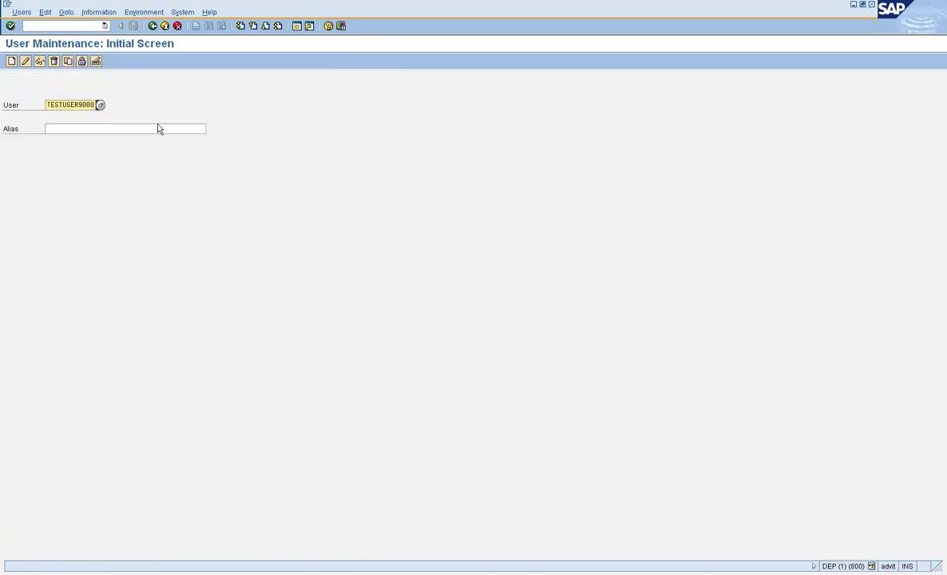
{"action": "left_click", "coordinate": [82, 62]}
{"action": "left_click_drag", "start_coordinate": [119, 216], "coordinate": [210, 230]}
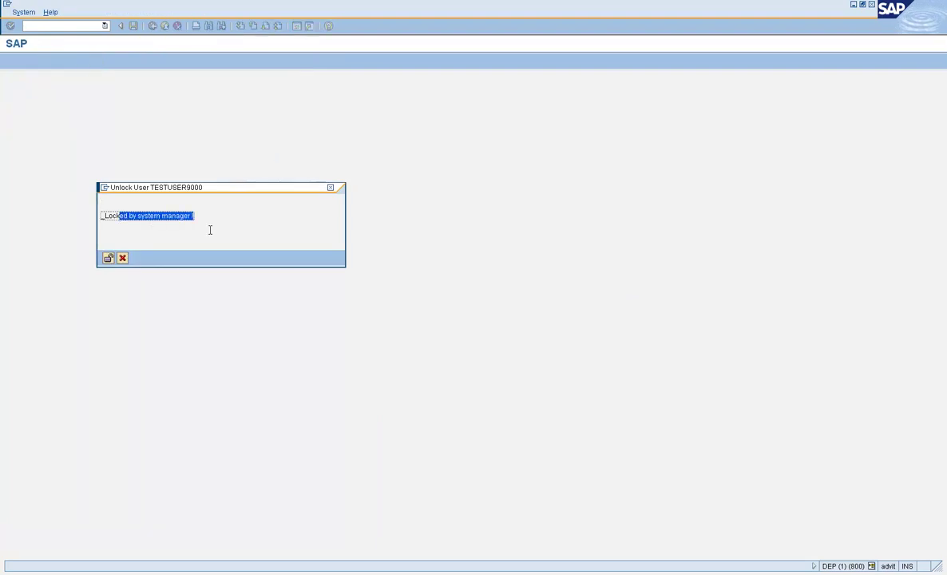
{"action": "left_click", "coordinate": [122, 258]}
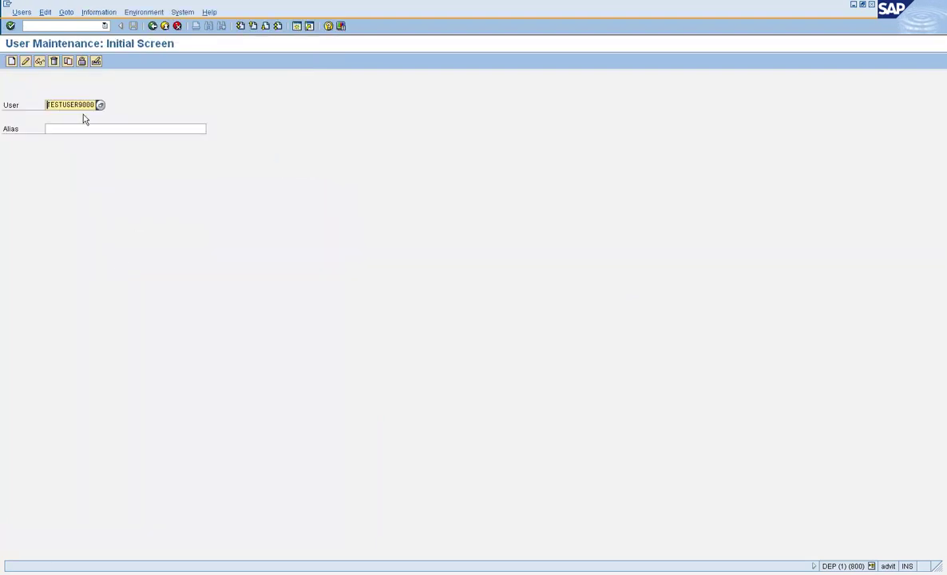
Change the user to TESTUSER5000 and check its lock status without unlocking it
{"action": "left_click_drag", "start_coordinate": [79, 105], "coordinate": [88, 119]}
{"action": "type", "text": "5"}
{"action": "left_click", "coordinate": [81, 61]}
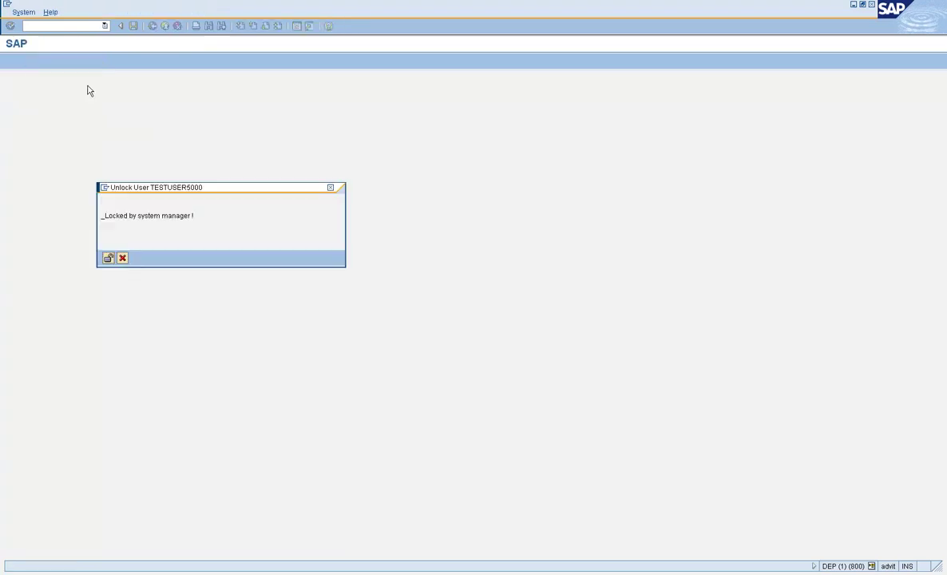
{"action": "left_click", "coordinate": [122, 257]}
Check the lock status of TESTUSER8000 without unlocking it, and return to SAP Easy Access
{"action": "left_click_drag", "start_coordinate": [78, 104], "coordinate": [86, 104]}
{"action": "type", "text": "5"}
{"action": "key", "text": "BackSpace"}
{"action": "type", "text": "6000"}
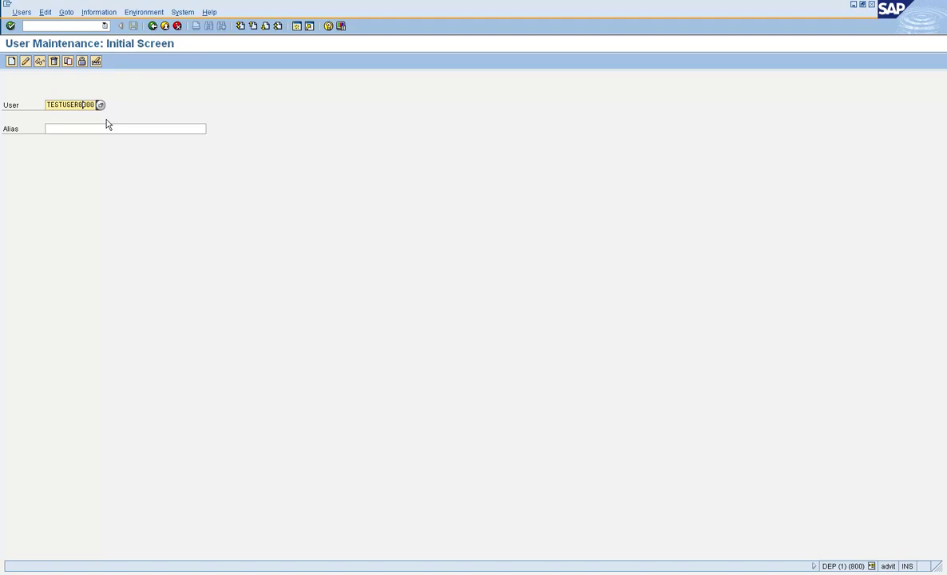
{"action": "left_click", "coordinate": [81, 61]}
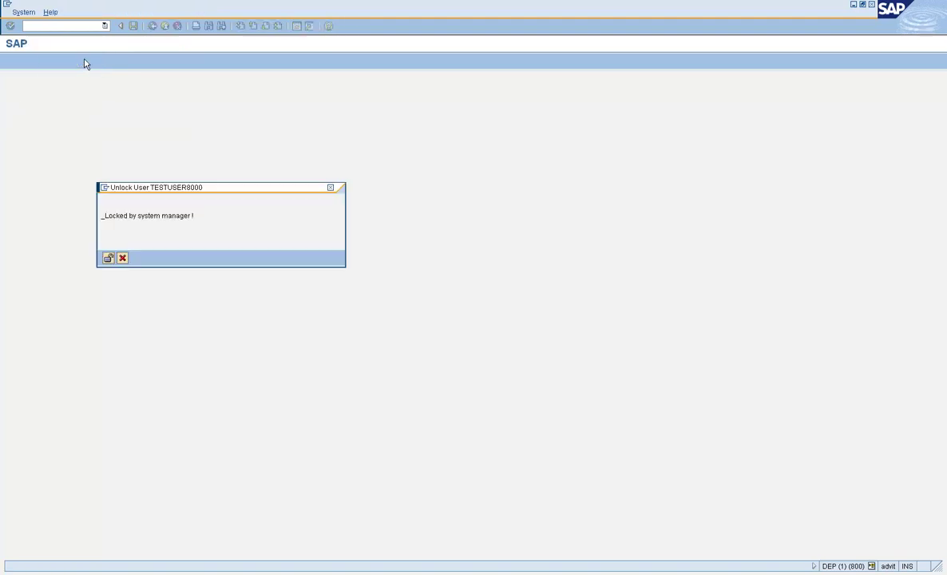
{"action": "left_click", "coordinate": [123, 260]}
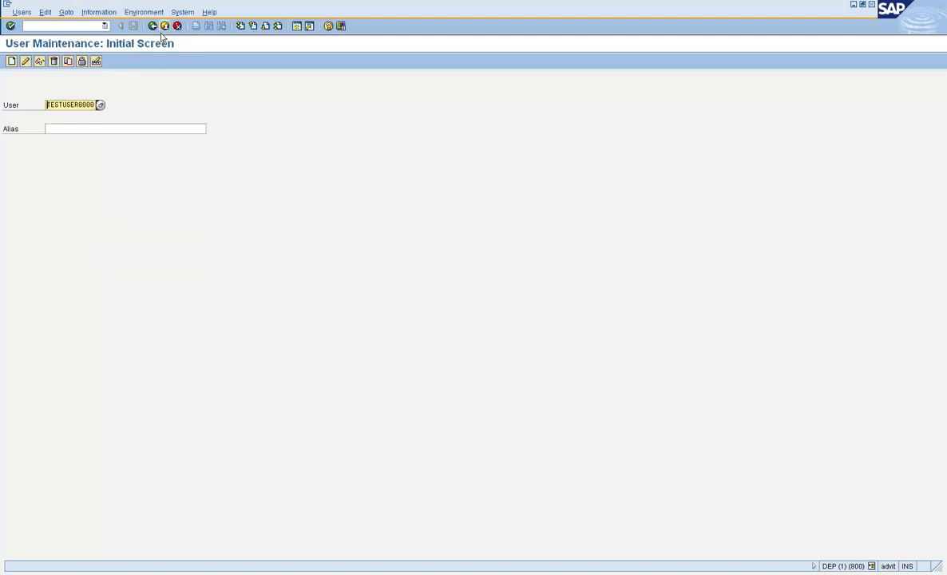
{"action": "left_click", "coordinate": [155, 26]}
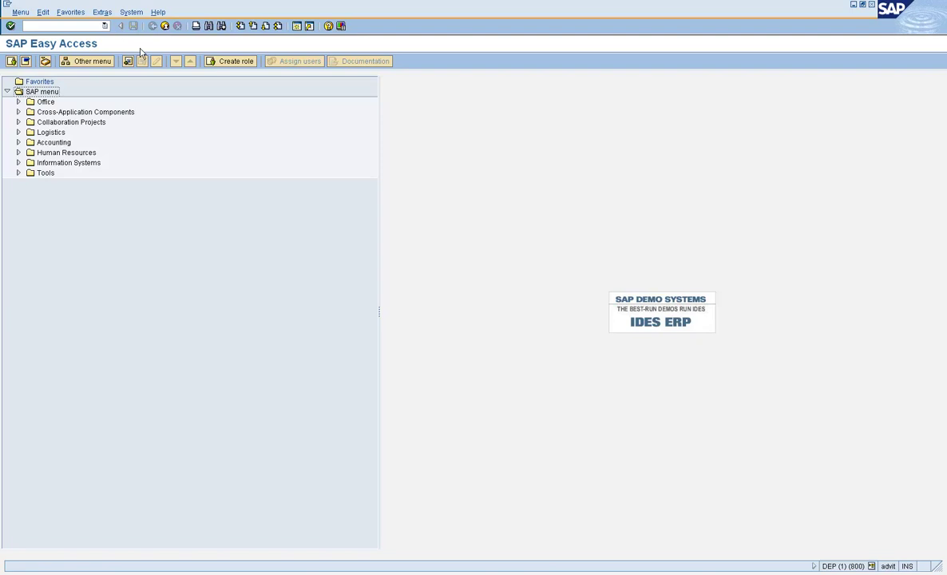
Open transaction SU10 and load the copied users TESTUSER2000 to TESTUSER9000 into the user list
{"action": "type", "text": "su10"}
{"action": "key", "text": "Return"}
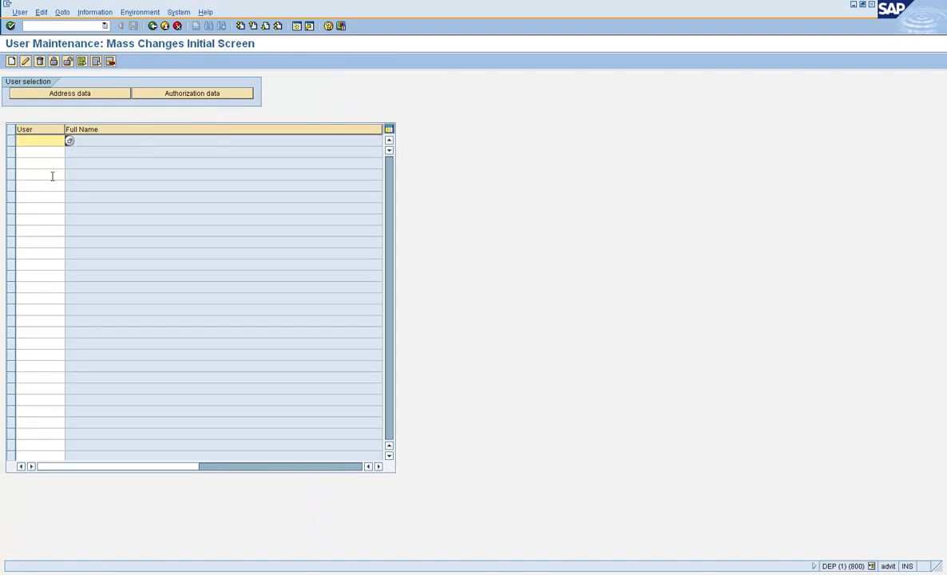
{"action": "key", "text": "ctrl+v"}
{"action": "key", "text": "Return"}
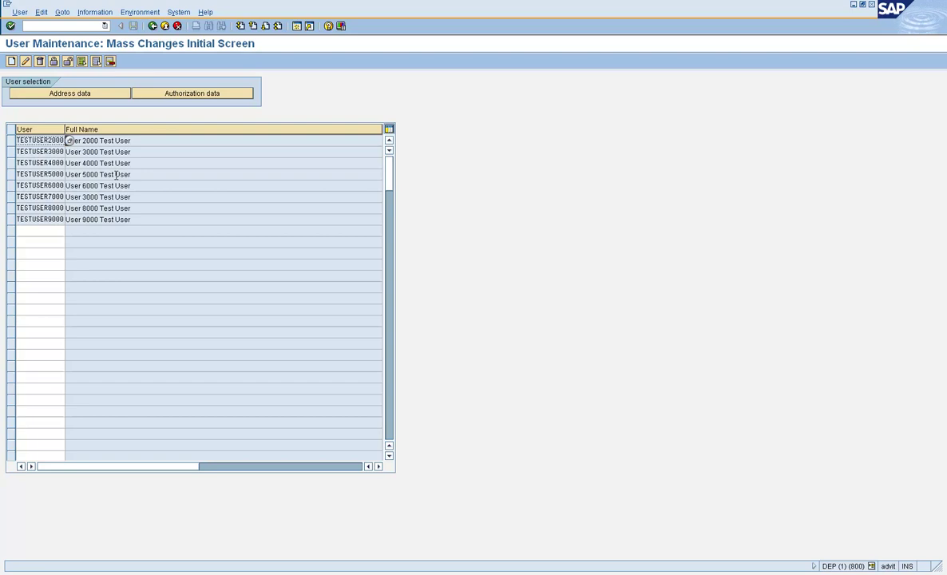
Unlock all listed test users, expand the log to show each user's entry, and return to SAP Easy Access
{"action": "left_click", "coordinate": [67, 61]}
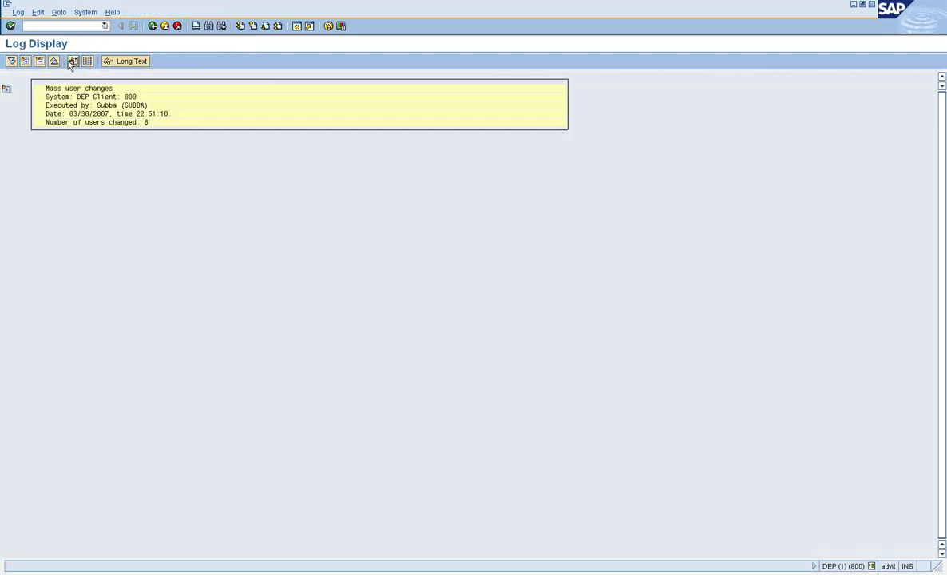
{"action": "left_click", "coordinate": [6, 88]}
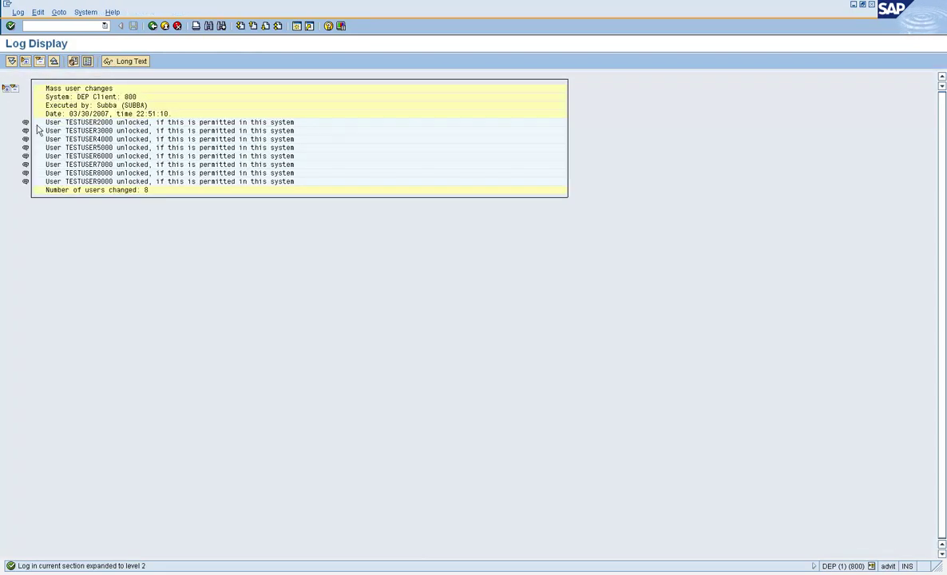
{"action": "left_click", "coordinate": [153, 25]}
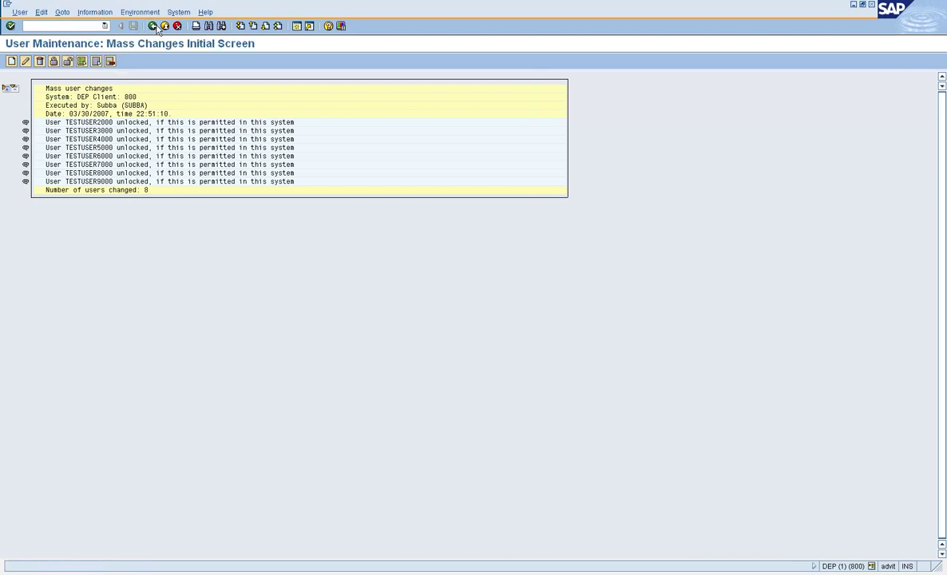
{"action": "left_click", "coordinate": [155, 25]}
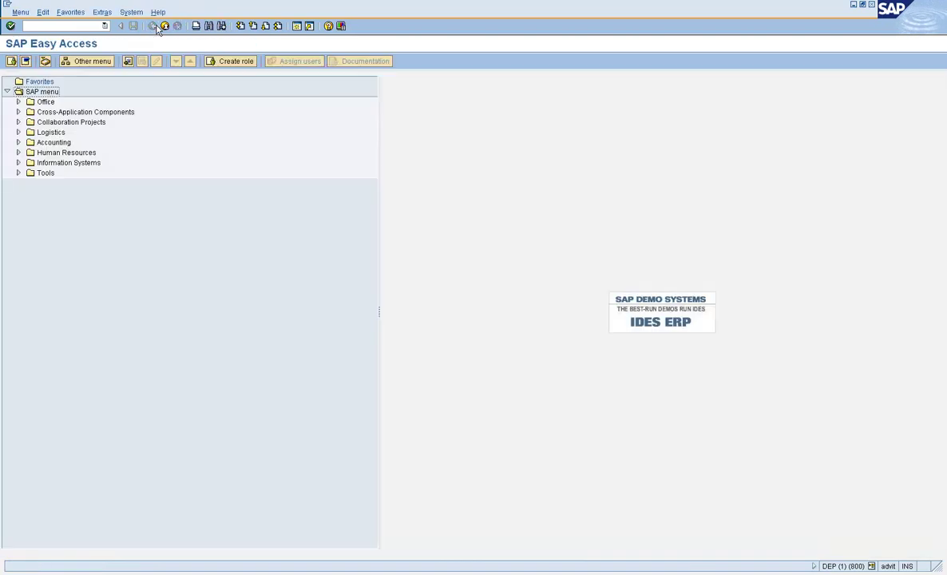
Open transaction SU01 and check the lock status of TESTUSER8000 without locking it
{"action": "left_click", "coordinate": [56, 27]}
{"action": "type", "text": "su01"}
{"action": "key", "text": "Return"}
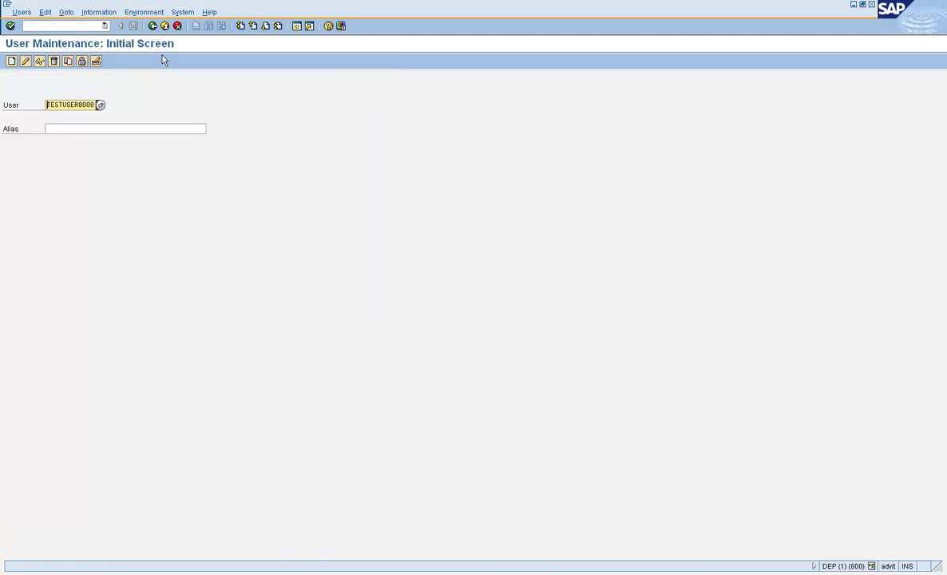
{"action": "left_click", "coordinate": [82, 62]}
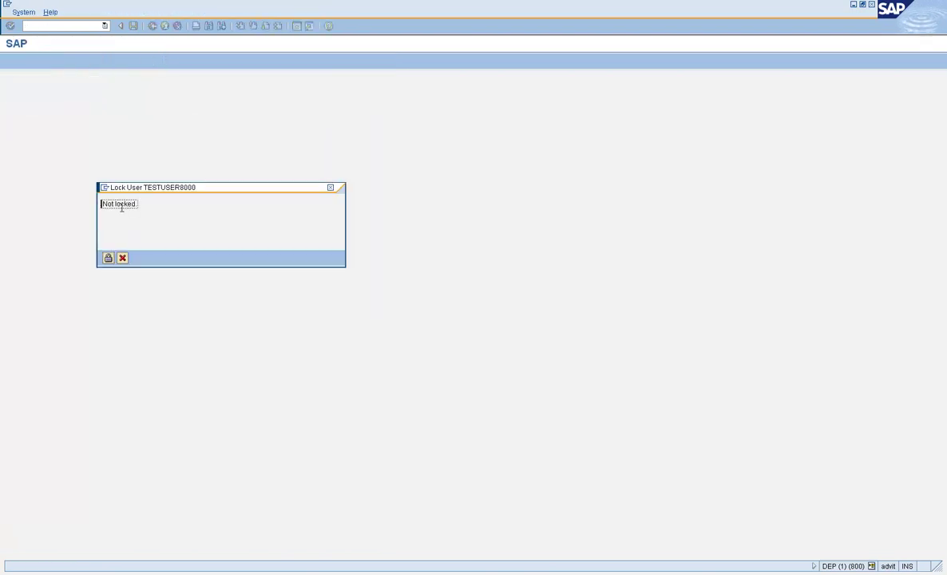
{"action": "left_click", "coordinate": [122, 259]}
Check the lock status of TESTUSER3000 without changing it, and return to SAP Easy Access
{"action": "left_click_drag", "start_coordinate": [79, 105], "coordinate": [86, 104]}
{"action": "type", "text": "3000"}
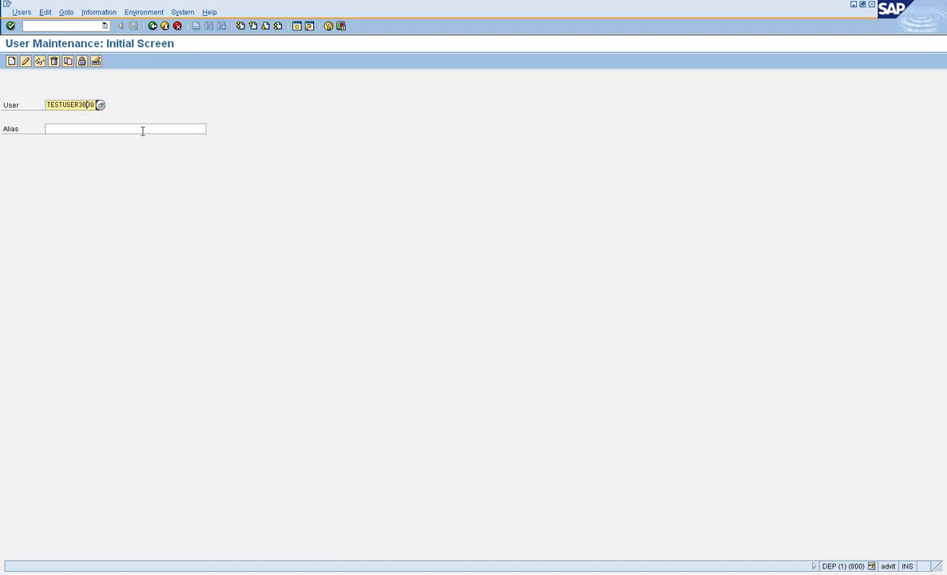
{"action": "left_click", "coordinate": [81, 61]}
{"action": "left_click", "coordinate": [123, 258]}
{"action": "left_click", "coordinate": [154, 26]}
Open transaction SU10 again and enter TESTUSER2000 to TESTUSER9000 in the user list
{"action": "type", "text": "su"}
{"action": "key", "text": "BackSpace"}
{"action": "type", "text": "su10"}
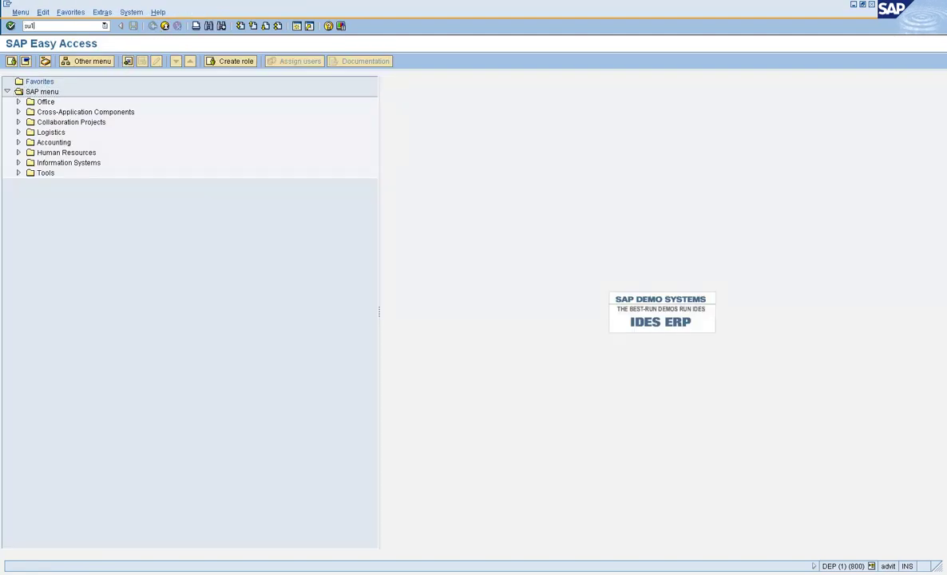
{"action": "key", "text": "Return"}
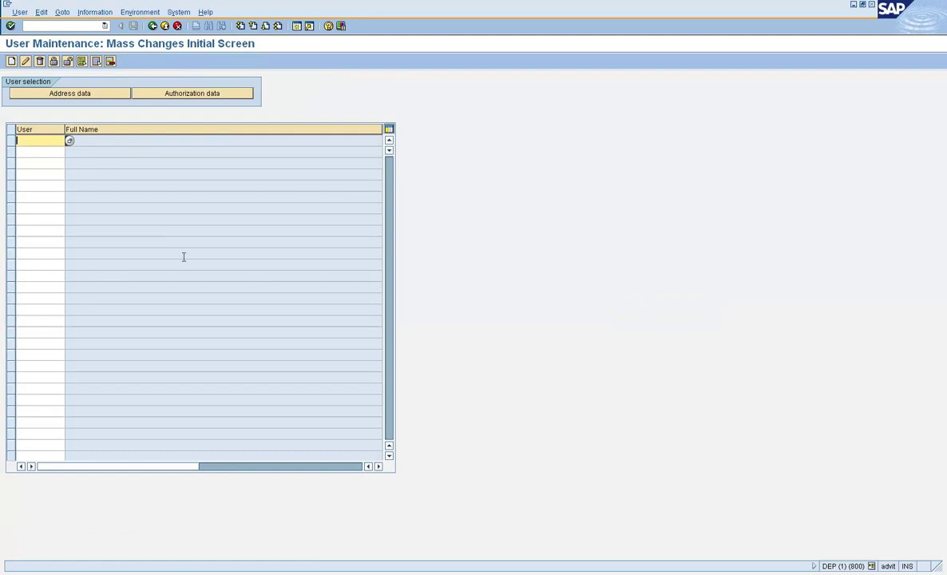
{"action": "type", "text": "TESTUSER2000 TESTUSER3000 TESTUSER4000 TESTUSER5000 TESTUSER6000 TESTUSER7000 TESTUSER8000 TESTUSER9000"}
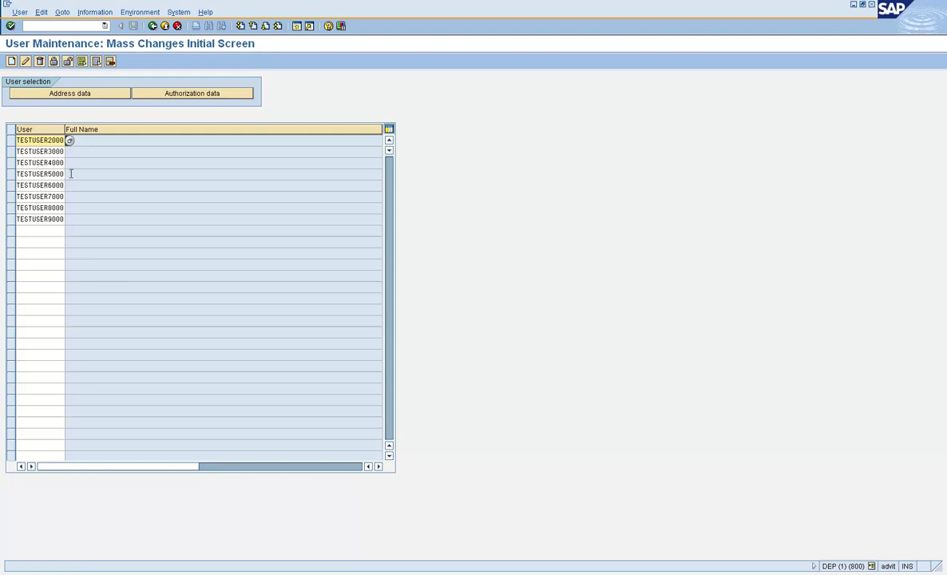
Open the listed users for mass change and choose TRAINING as the user group for authorization check
{"action": "left_click", "coordinate": [67, 173]}
{"action": "left_click", "coordinate": [25, 63]}
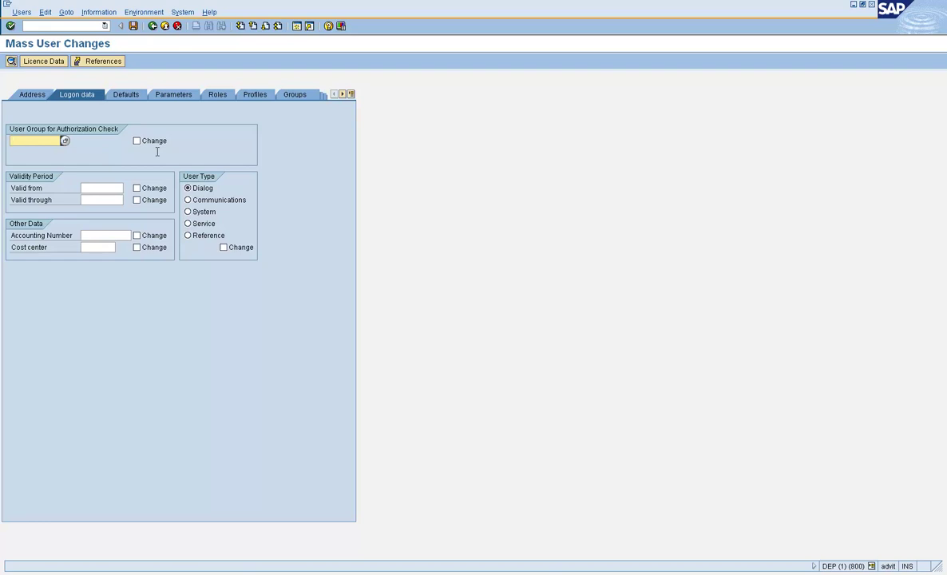
{"action": "left_click", "coordinate": [63, 140]}
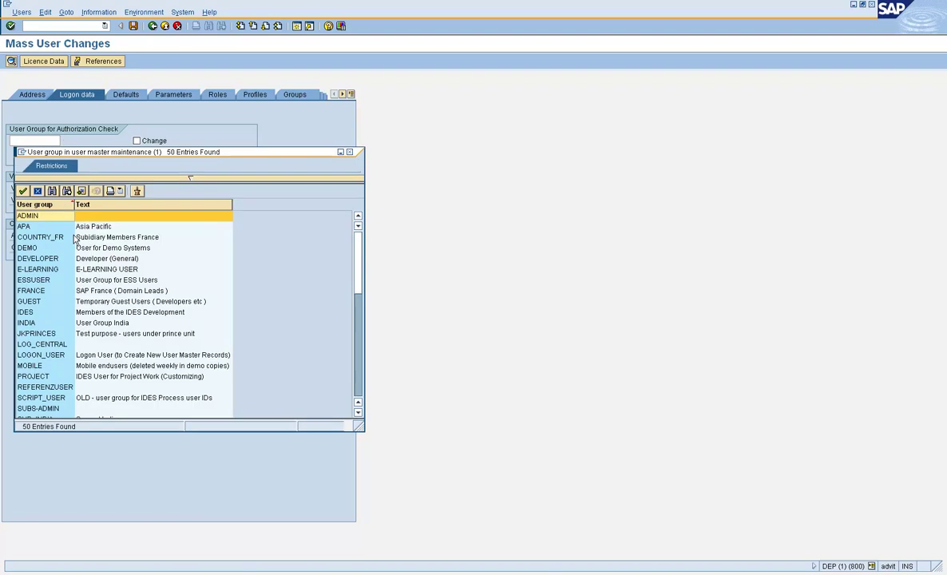
{"action": "left_click", "coordinate": [356, 363]}
{"action": "double_click", "coordinate": [61, 270]}
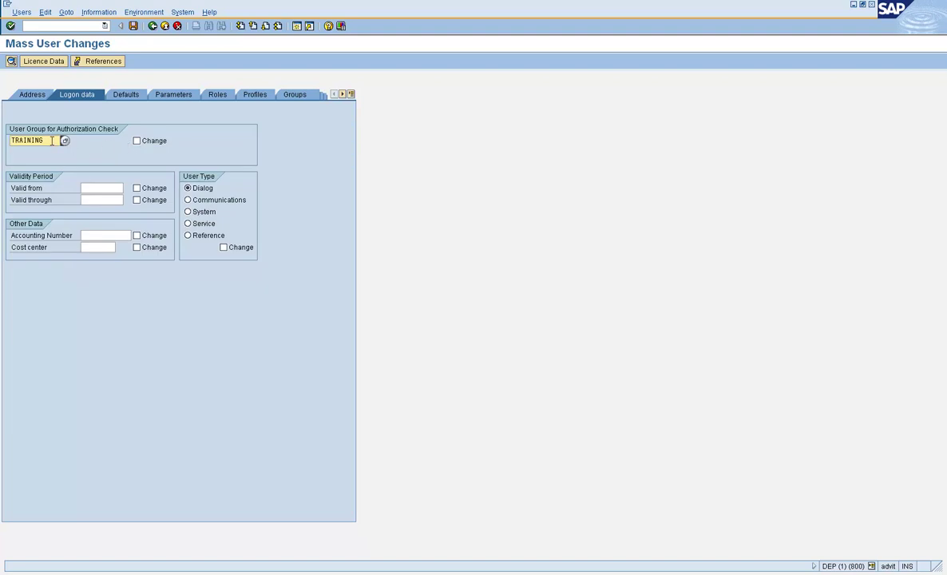
Flag the TRAINING user group for change, and set Valid through to 03/26/9999 with its Change option enabled
{"action": "left_click", "coordinate": [139, 145]}
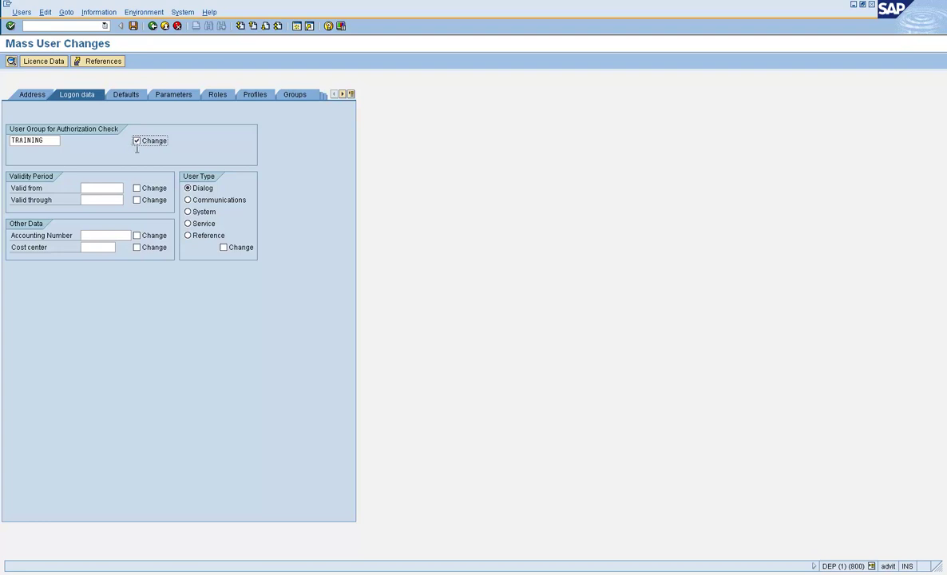
{"action": "left_click", "coordinate": [122, 187]}
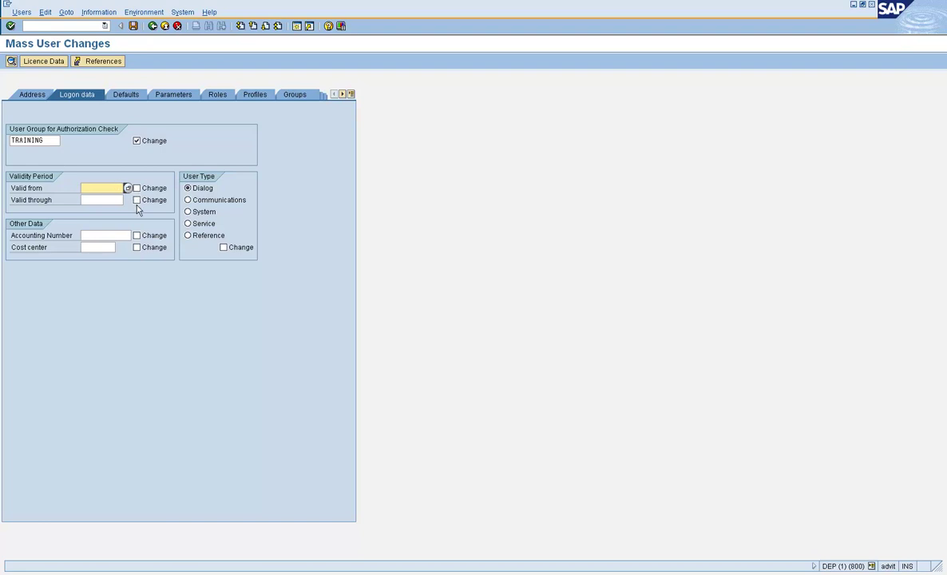
{"action": "left_click", "coordinate": [115, 199]}
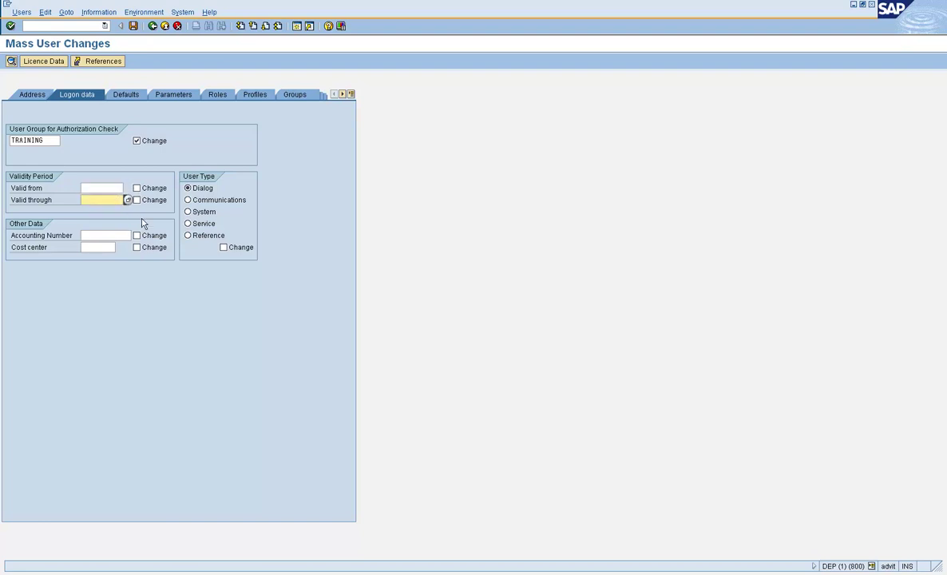
{"action": "type", "text": "03/"}
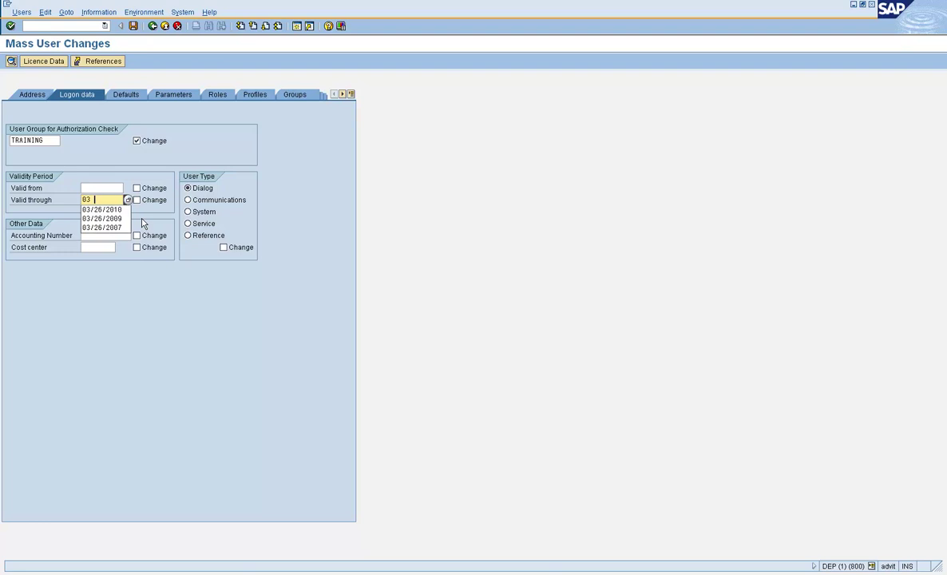
{"action": "key", "text": "Down"}
{"action": "key", "text": "Down"}
{"action": "key", "text": "Up"}
{"action": "type", "text": "/26/201"}
{"action": "key", "text": "BackSpace"}
{"action": "key", "text": "BackSpace"}
{"action": "type", "text": "9999"}
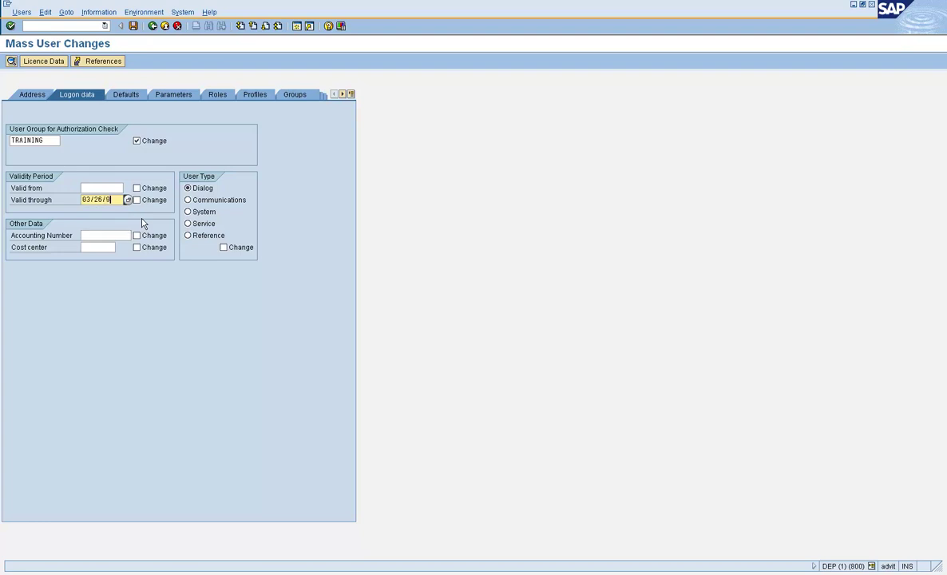
{"action": "left_click", "coordinate": [137, 200]}
Save and confirm the mass changes for the listed users, and leave the log display for SAP Easy Access
{"action": "left_click", "coordinate": [133, 27]}
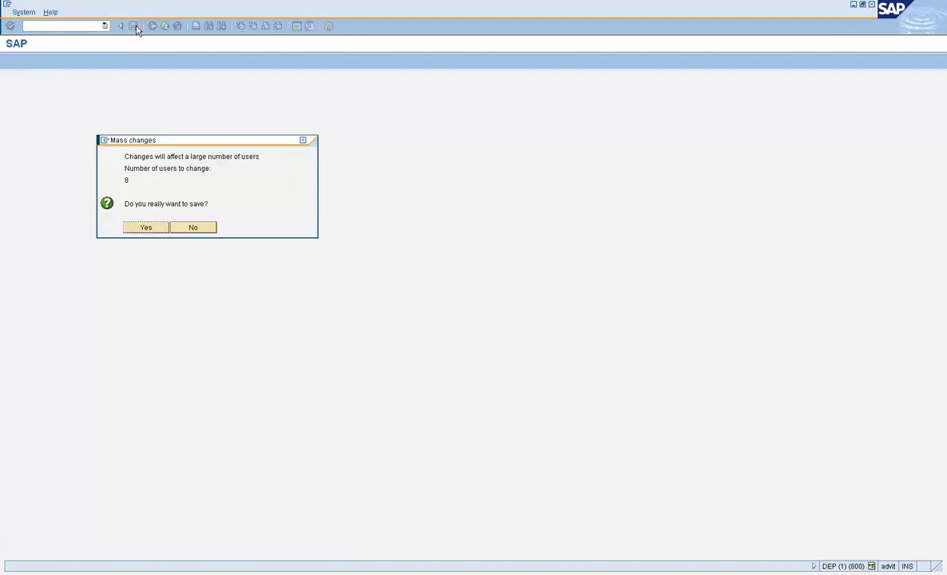
{"action": "left_click", "coordinate": [157, 230]}
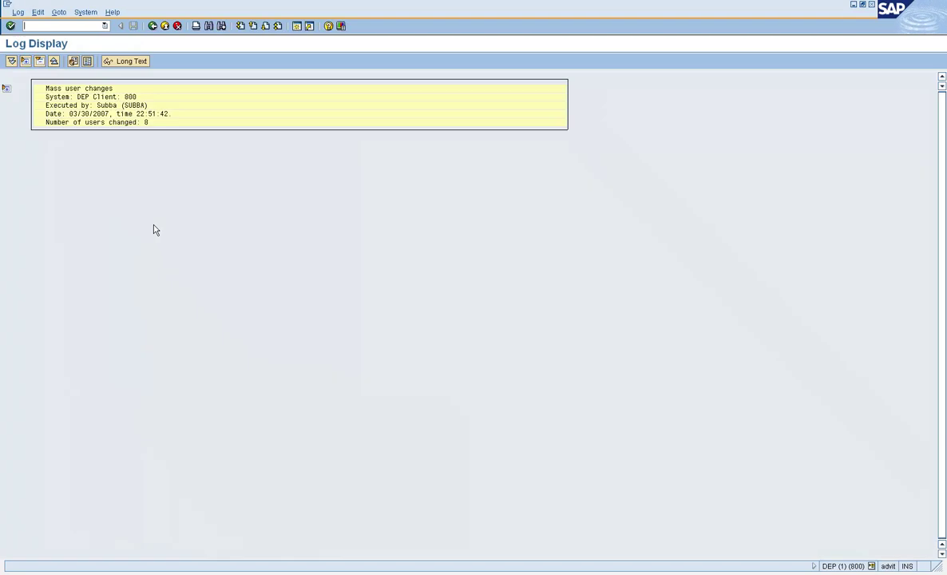
{"action": "left_click", "coordinate": [7, 88]}
{"action": "left_click", "coordinate": [154, 26]}
{"action": "left_click", "coordinate": [153, 27]}
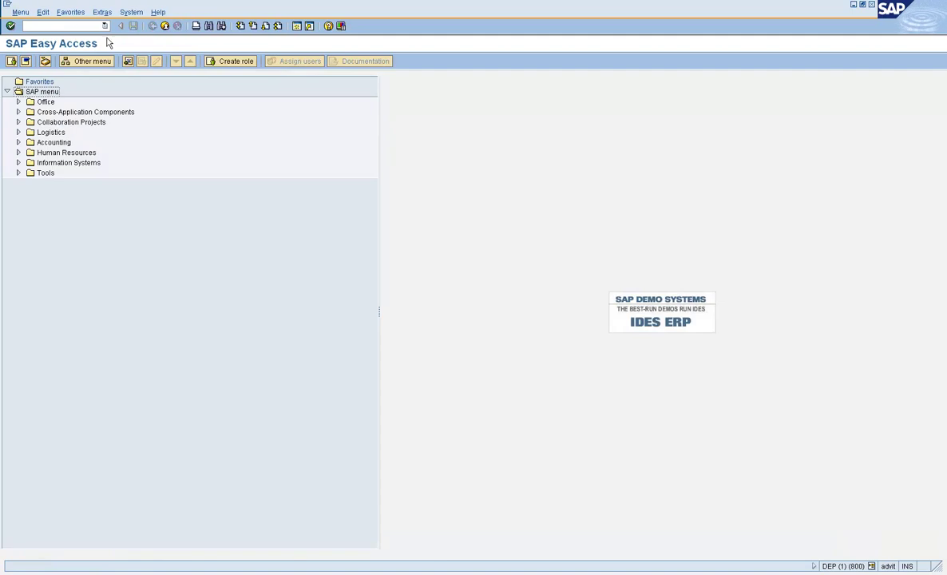
Open TESTUSER3000 in transaction SU01 and check the user group and Valid through date in its logon data
{"action": "type", "text": "su01"}
{"action": "key", "text": "Return"}
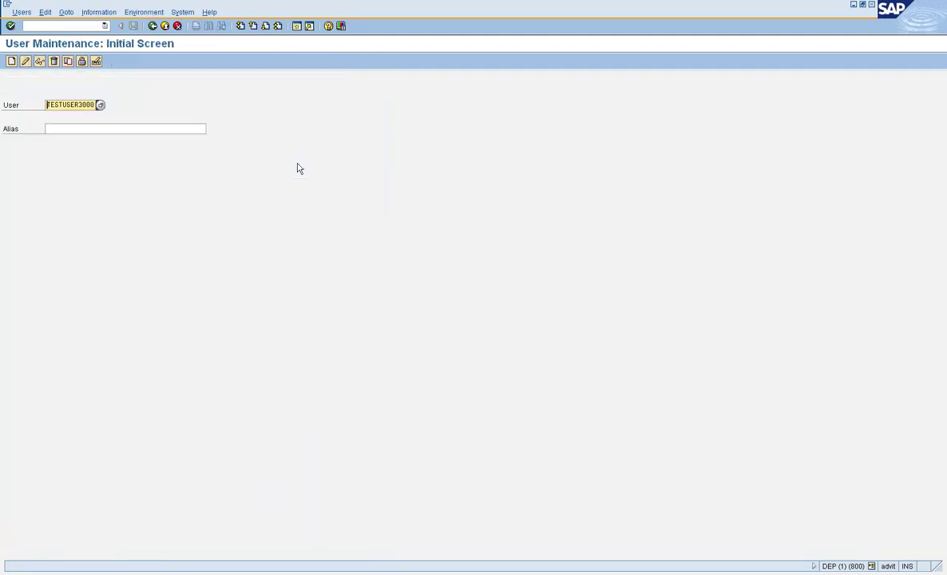
{"action": "left_click", "coordinate": [29, 62]}
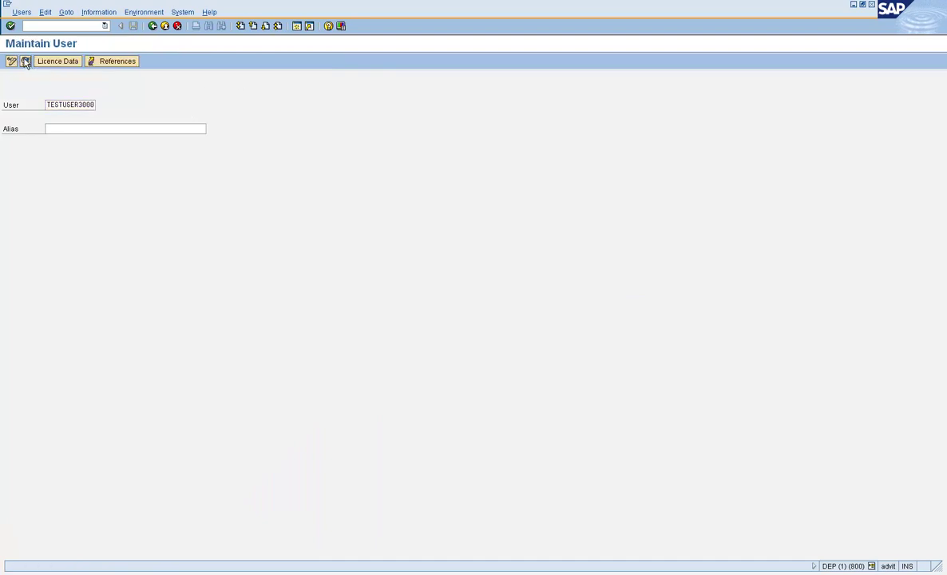
{"action": "left_click", "coordinate": [76, 122]}
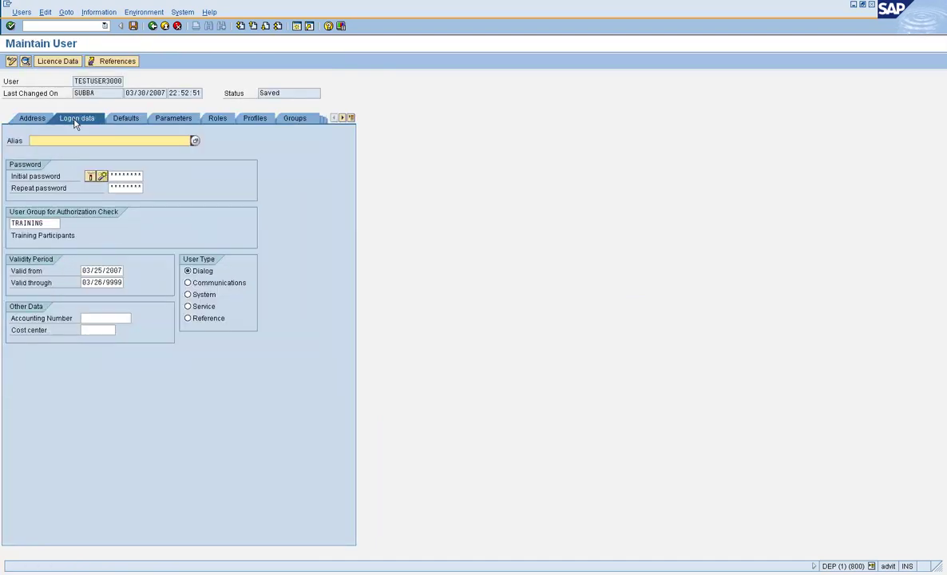
{"action": "left_click", "coordinate": [56, 224]}
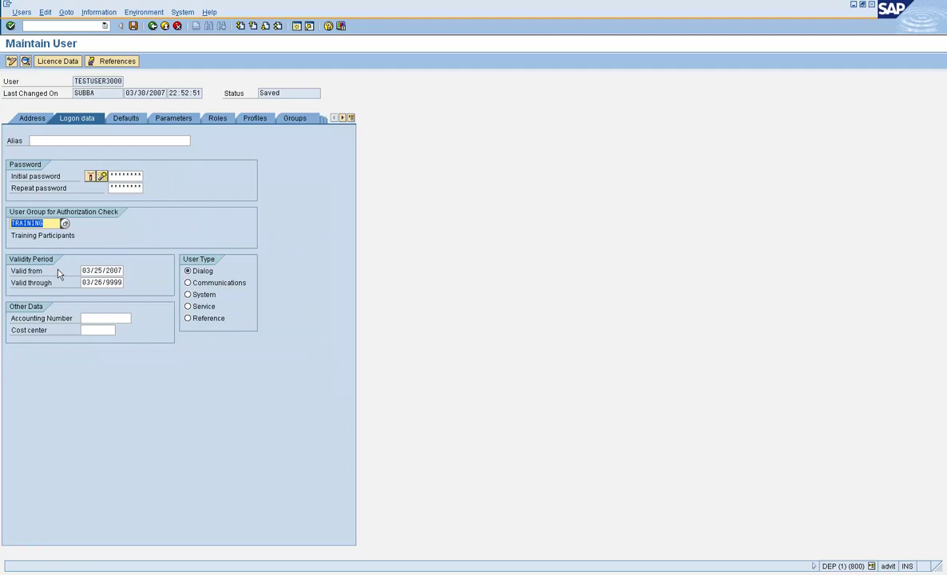
{"action": "left_click", "coordinate": [85, 282]}
{"action": "left_click_drag", "start_coordinate": [84, 283], "coordinate": [125, 281]}
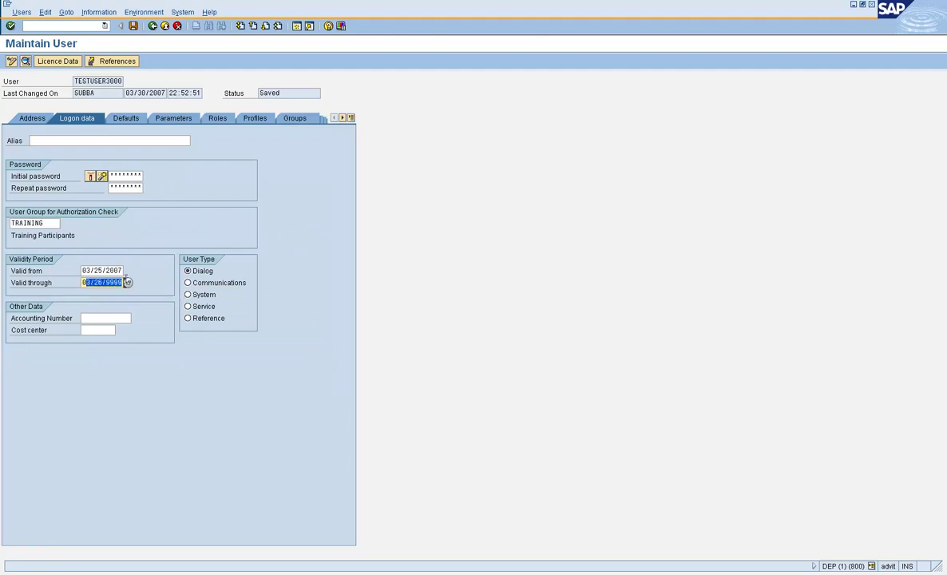
{"action": "double_click", "coordinate": [125, 281]}
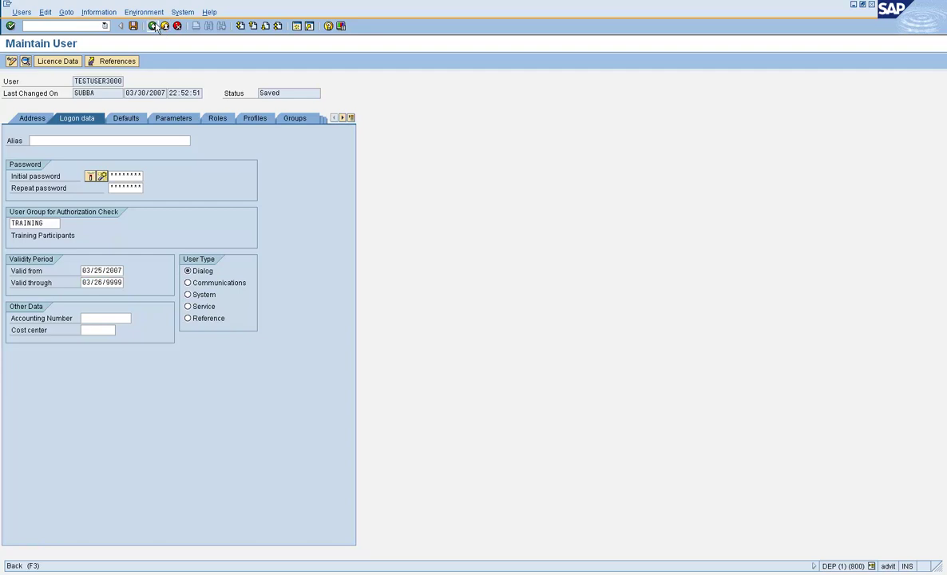
Open TESTUSER6000 for maintenance, check the user group and Valid through date in its logon data, and return to the initial screen
{"action": "left_click", "coordinate": [152, 26]}
{"action": "left_click", "coordinate": [84, 105]}
{"action": "key", "text": "Delete"}
{"action": "key", "text": "Delete"}
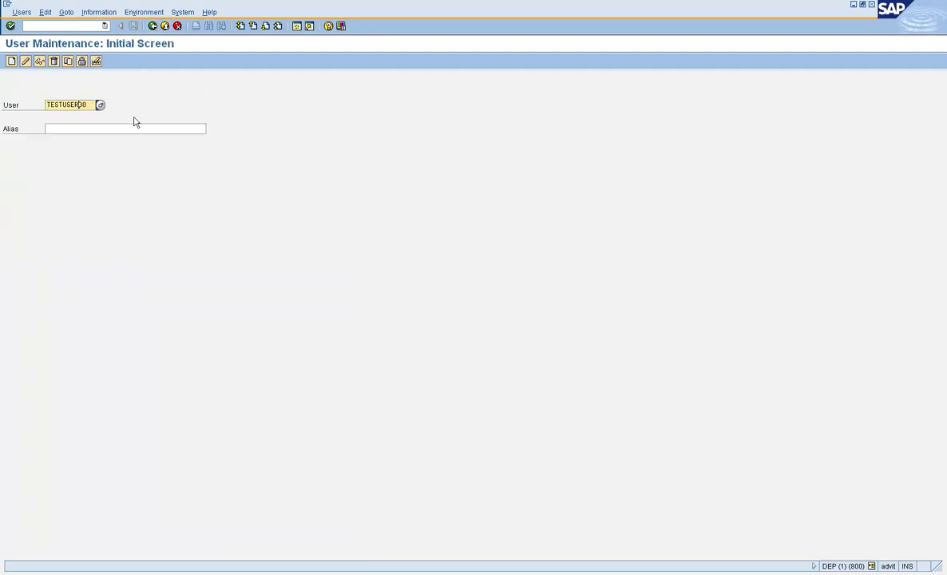
{"action": "type", "text": "600"}
{"action": "left_click", "coordinate": [26, 62]}
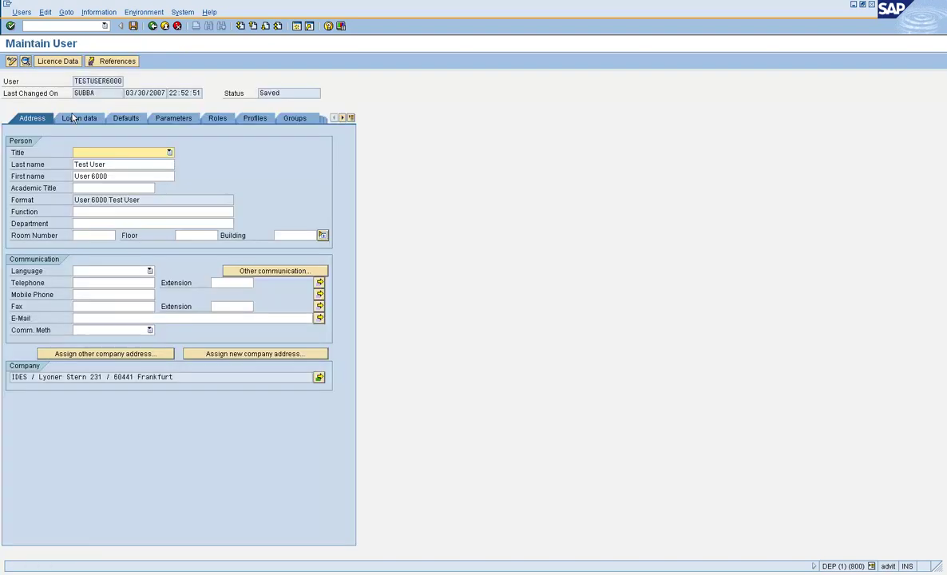
{"action": "left_click", "coordinate": [74, 120]}
{"action": "key", "text": "Tab"}
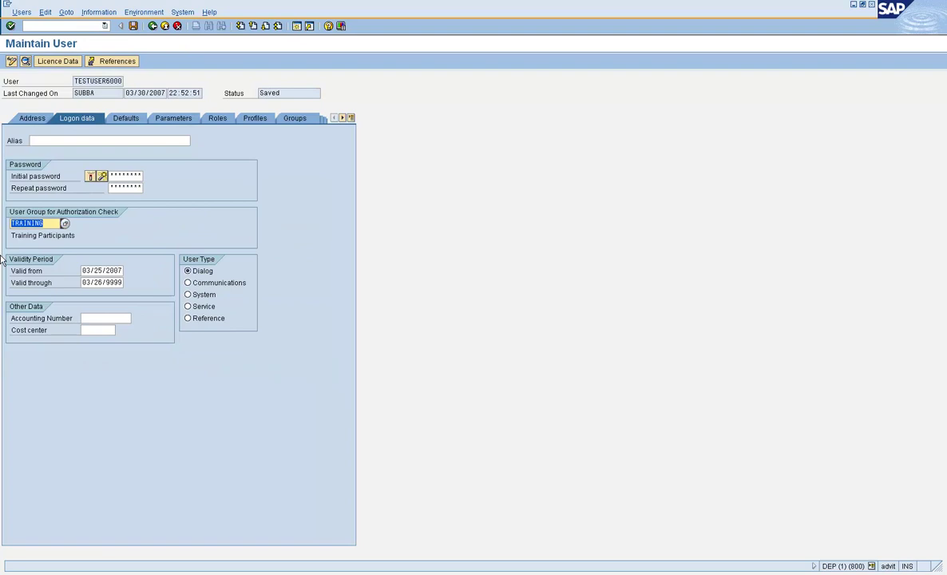
{"action": "left_click_drag", "start_coordinate": [90, 282], "coordinate": [123, 283]}
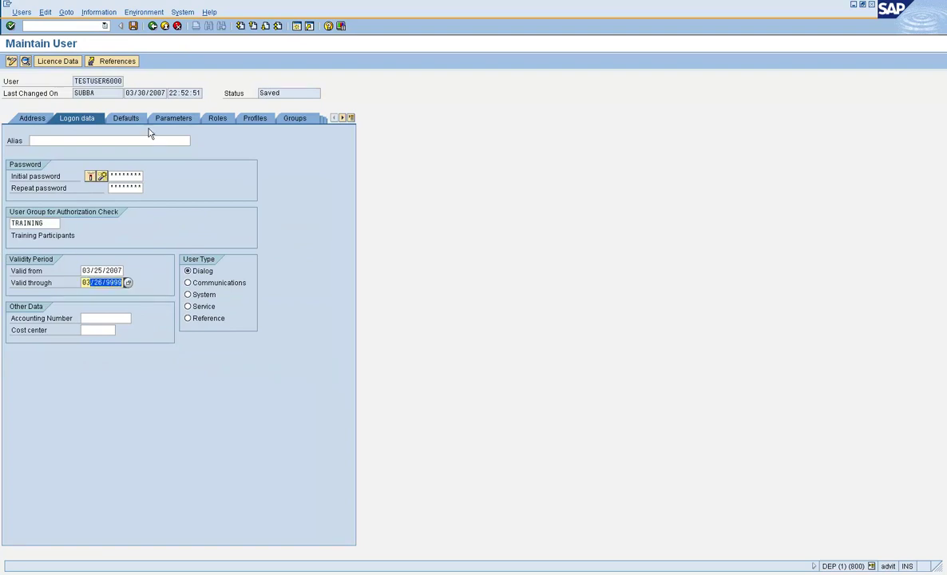
{"action": "left_click", "coordinate": [153, 27]}
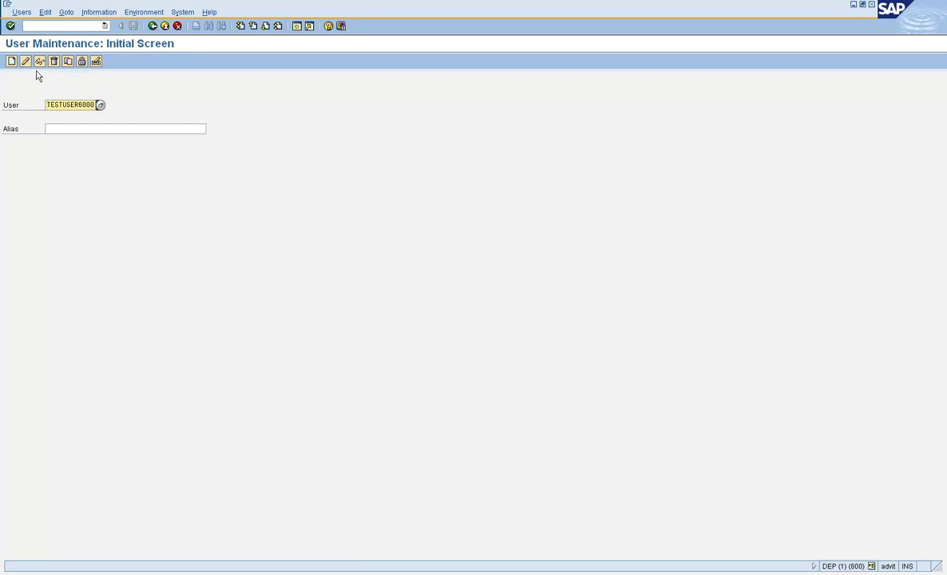
Open transaction SU10 from SAP Easy Access and confirm TESTUSER2000 to TESTUSER9000 in the user list
{"action": "left_click", "coordinate": [155, 28]}
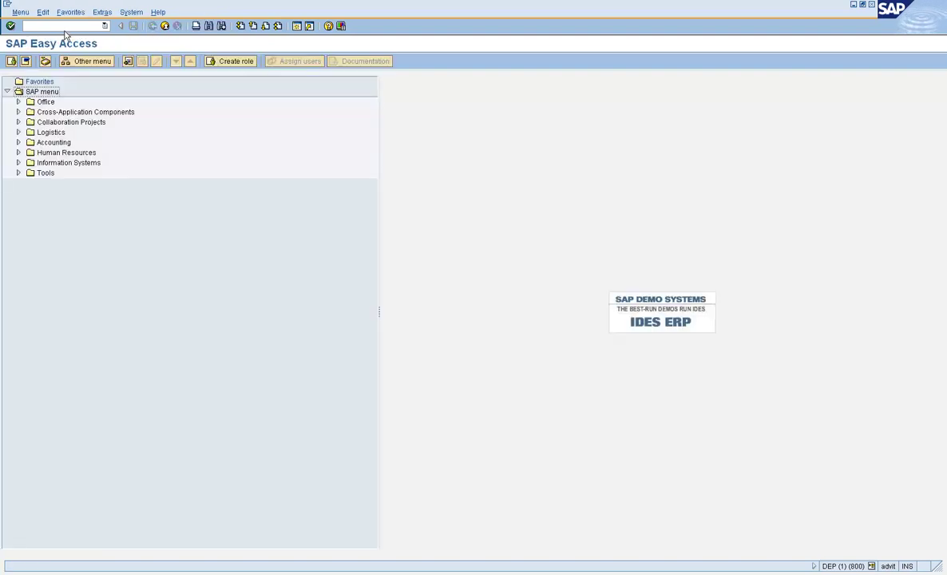
{"action": "type", "text": "su10"}
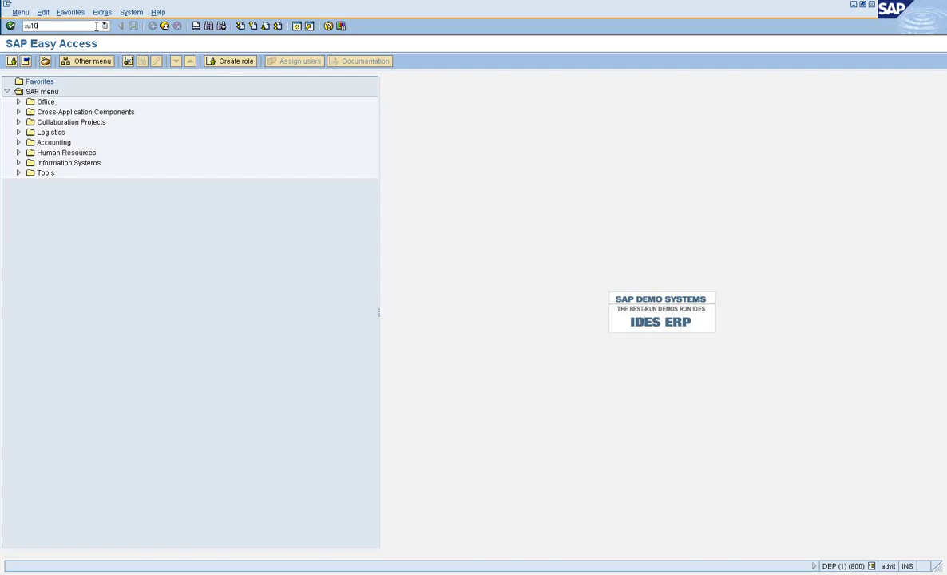
{"action": "key", "text": "Return"}
{"action": "type", "text": "TESTUSER2000 TESTUSER3000 TESTUSER4000 TESTUSER5000 TESTUSER6000 TESTUSER7000 TESTUSER8000 TESTUSER9000"}
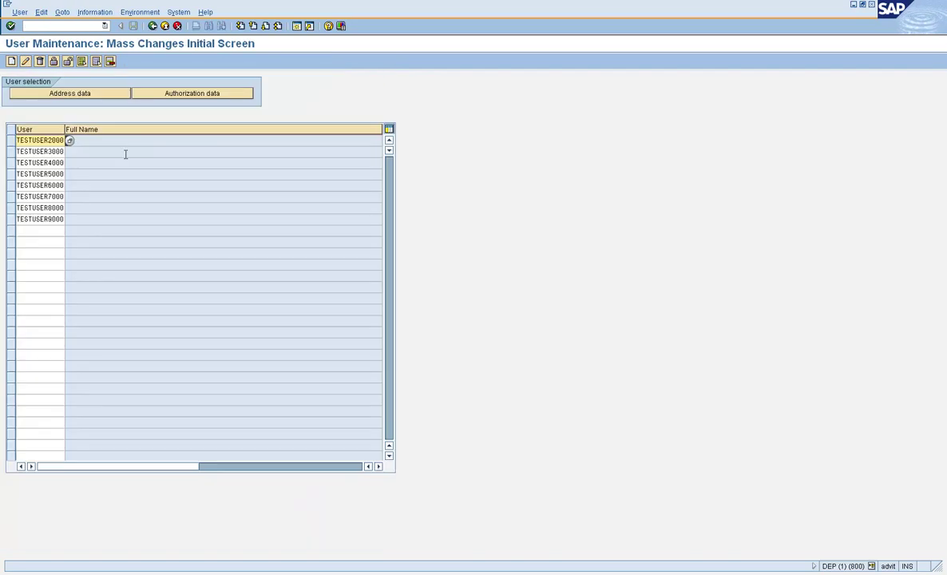
{"action": "key", "text": "Return"}
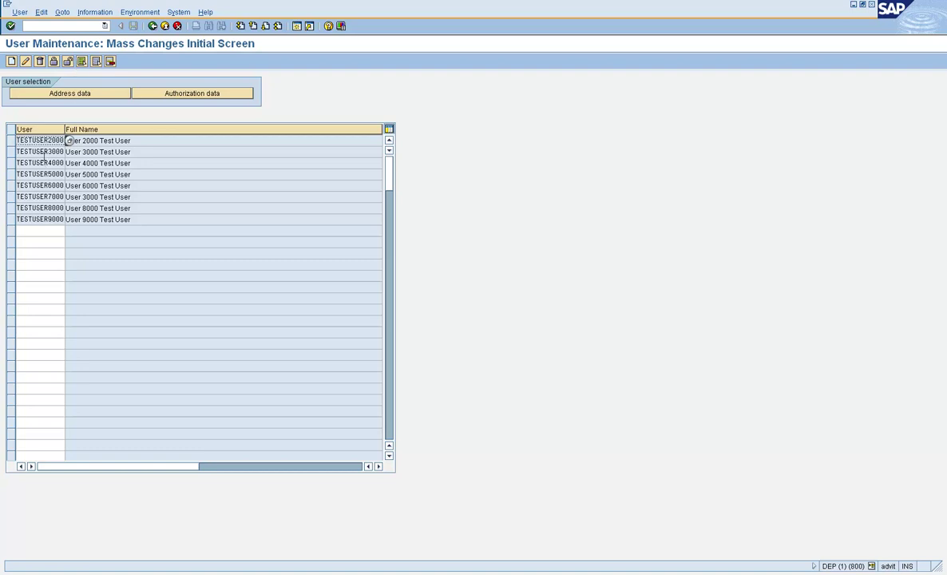
Examine the logon data and role assignment options for mass changes without editing them, and return to the user list
{"action": "left_click", "coordinate": [26, 61]}
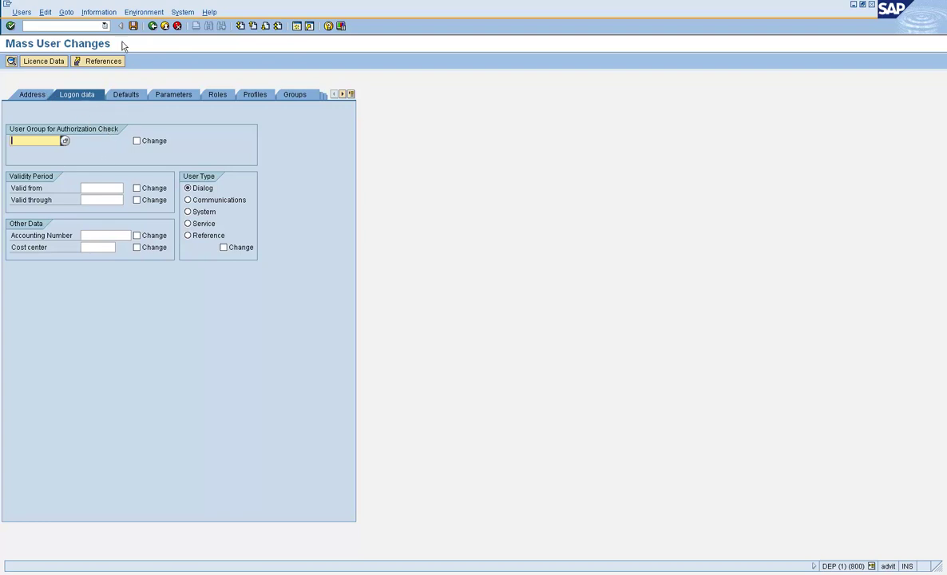
{"action": "left_click", "coordinate": [153, 26]}
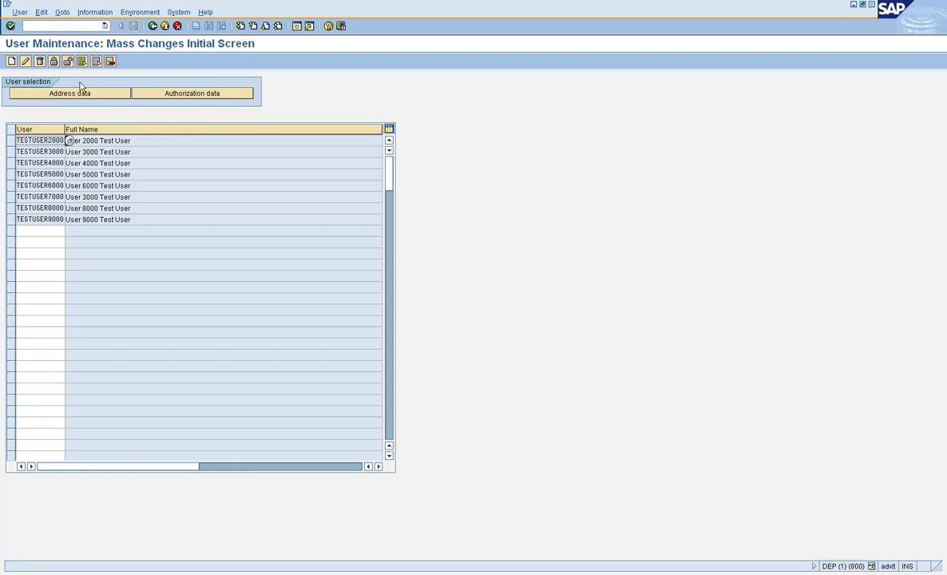
{"action": "left_click", "coordinate": [24, 60]}
{"action": "left_click", "coordinate": [215, 96]}
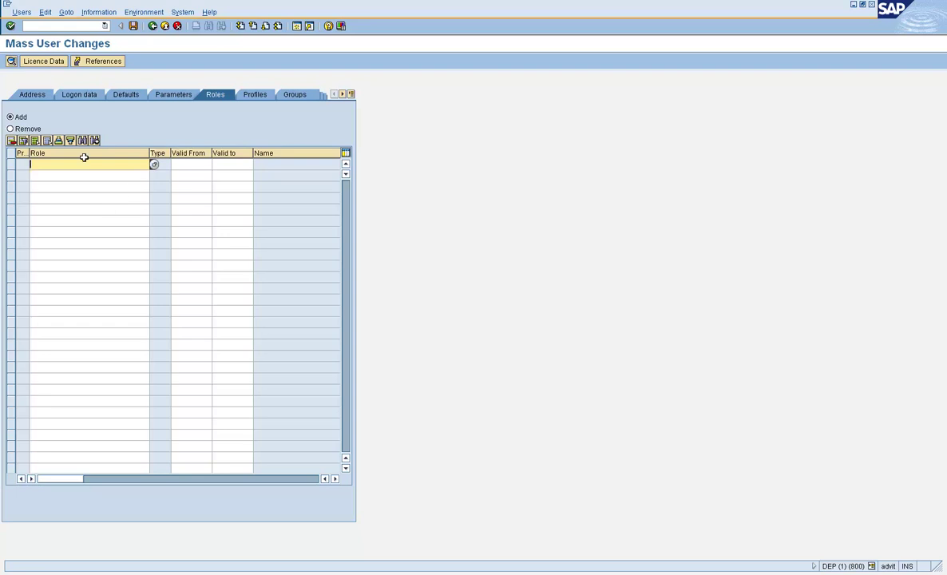
{"action": "left_click", "coordinate": [136, 25]}
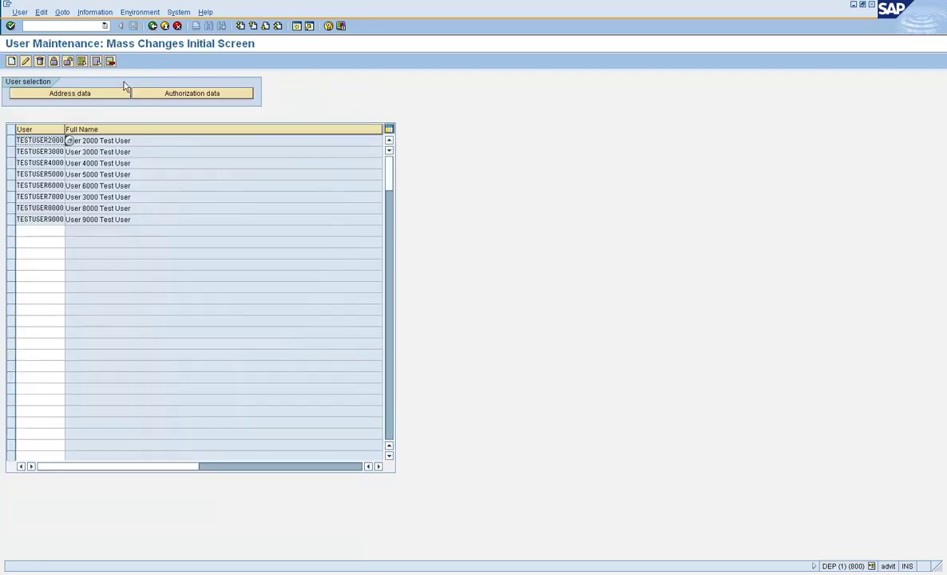
Select TESTUSER2000, TESTUSER3000, TESTUSER5000 and TESTUSER6000 in the user list
{"action": "left_click", "coordinate": [10, 141]}
{"action": "left_click", "coordinate": [11, 152]}
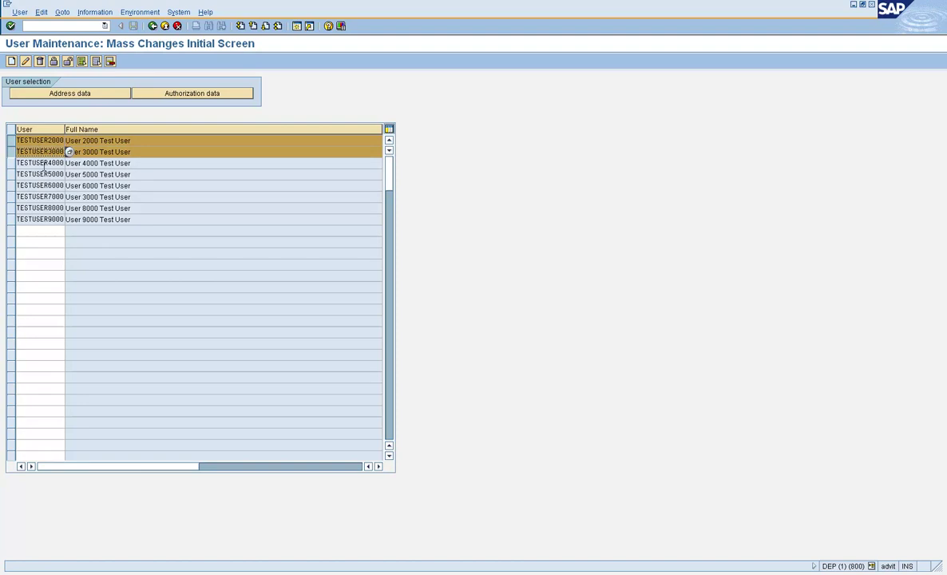
{"action": "left_click", "coordinate": [11, 174]}
{"action": "left_click", "coordinate": [10, 185]}
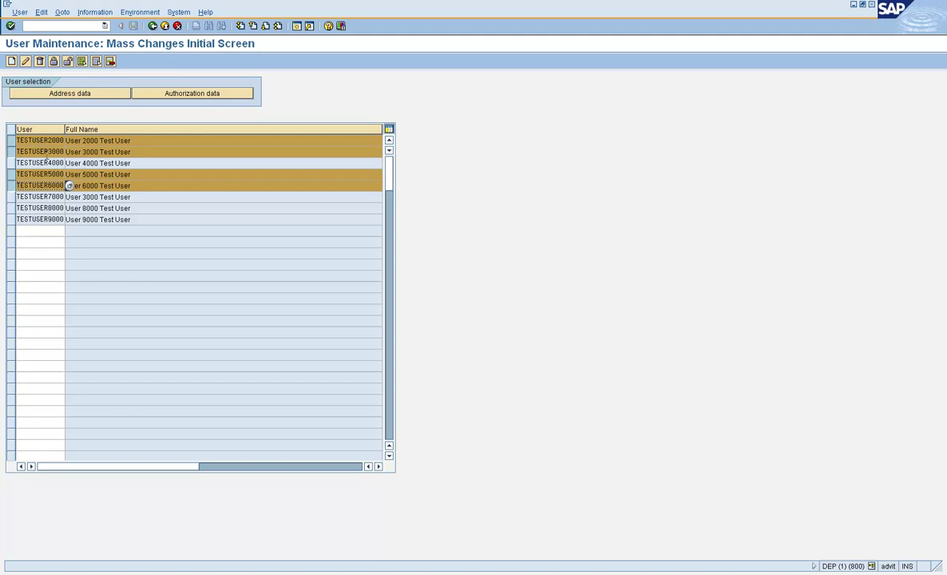
{"action": "left_click", "coordinate": [11, 141], "text": "ctrl"}
{"action": "left_click", "coordinate": [10, 152], "text": "ctrl"}
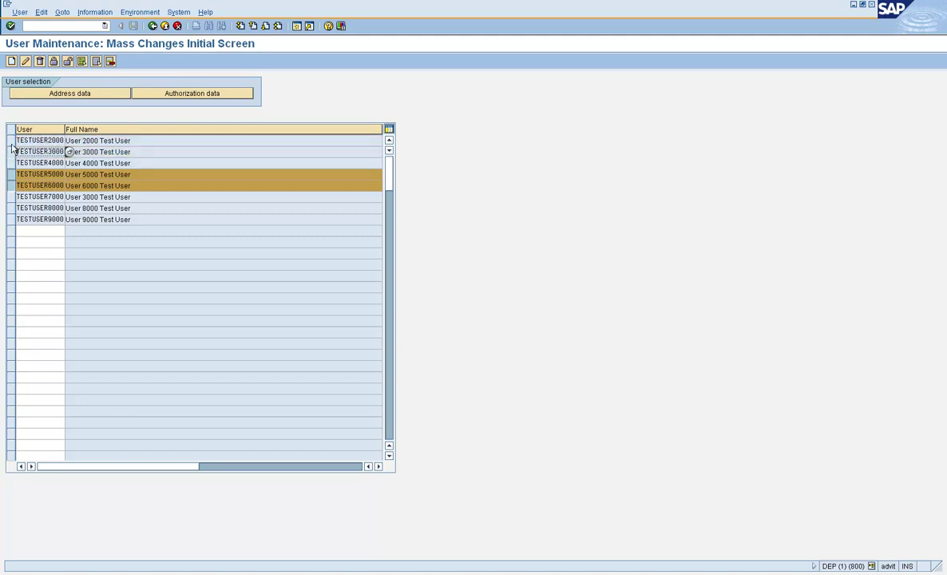
{"action": "left_click", "coordinate": [11, 140], "text": "ctrl"}
{"action": "left_click", "coordinate": [10, 152], "text": "ctrl"}
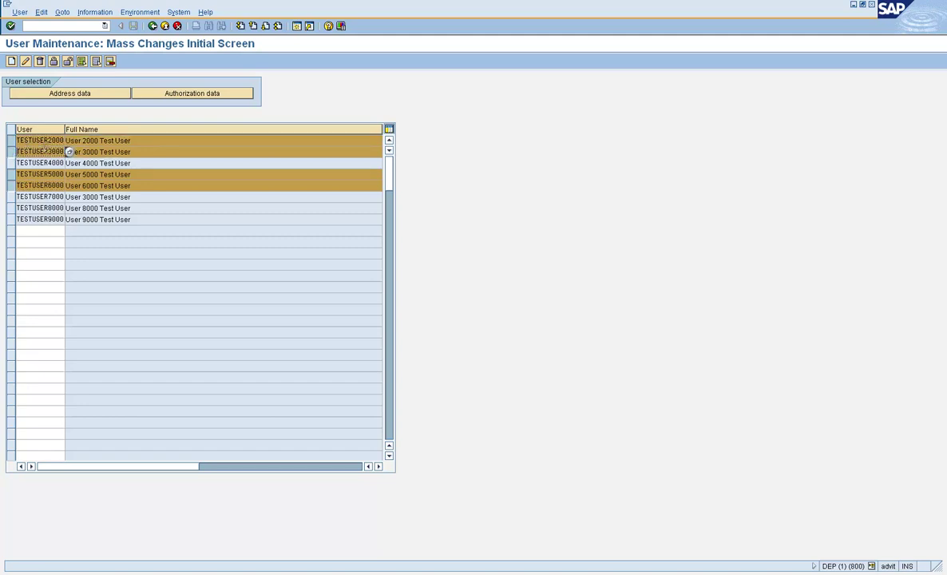
Change the user selection to only TESTUSER5000, TESTUSER6000 and TESTUSER7000
{"action": "left_click", "coordinate": [11, 174], "text": "ctrl"}
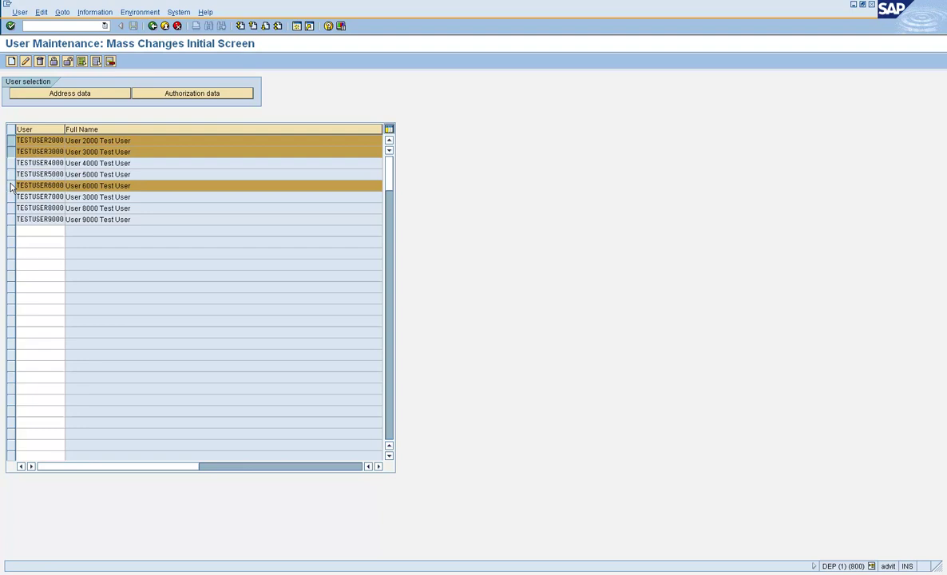
{"action": "left_click", "coordinate": [10, 185], "text": "ctrl"}
{"action": "left_click", "coordinate": [11, 175], "text": "ctrl"}
{"action": "left_click", "coordinate": [11, 152], "text": "ctrl"}
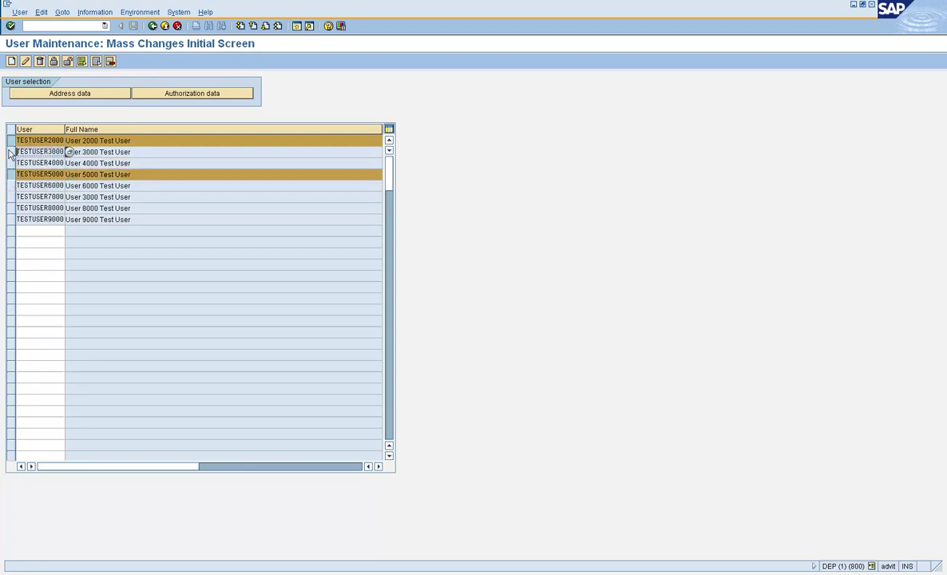
{"action": "left_click", "coordinate": [11, 141], "text": "ctrl"}
{"action": "left_click", "coordinate": [10, 185], "text": "ctrl"}
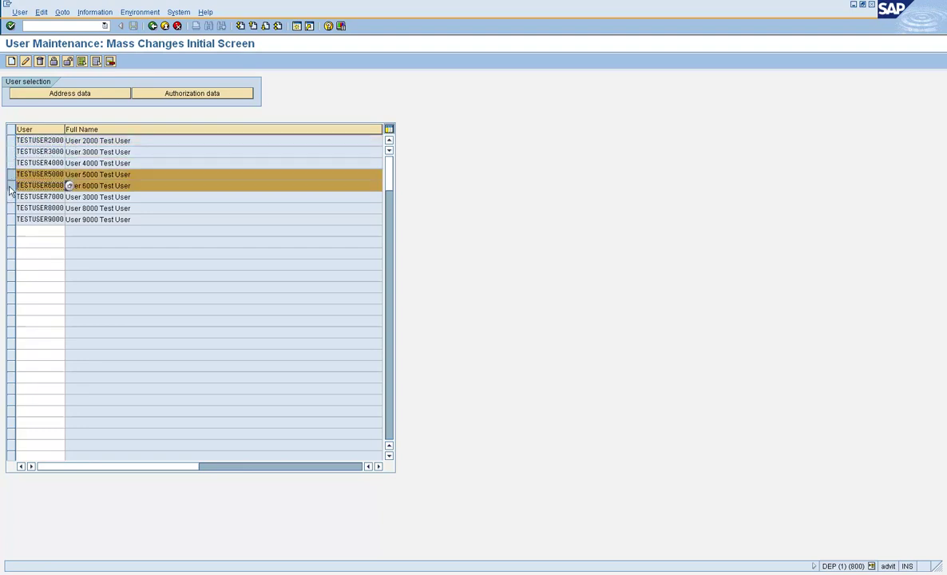
{"action": "left_click", "coordinate": [11, 197], "text": "ctrl"}
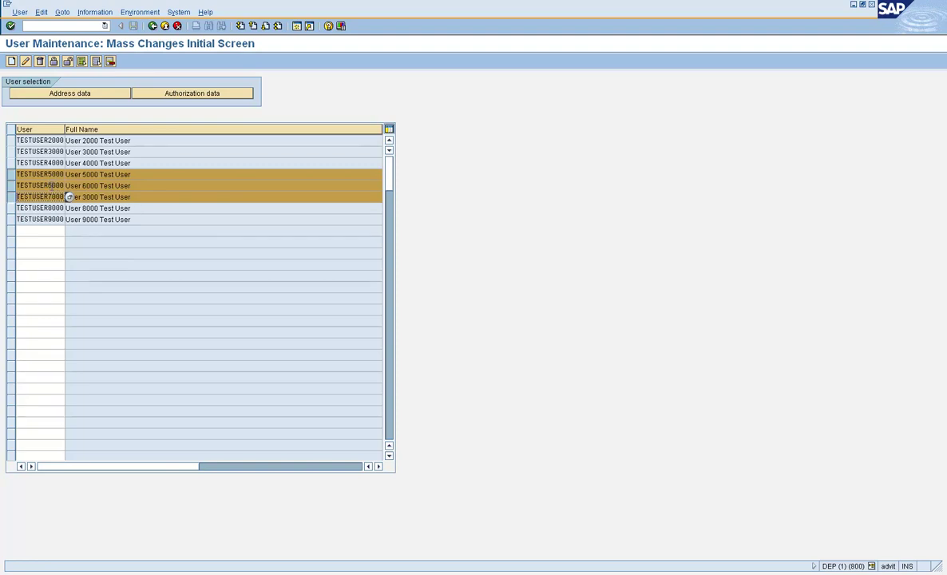
Deselect TESTUSER5000, TESTUSER6000 and TESTUSER7000, and open the mass change for all listed users
{"action": "left_click", "coordinate": [10, 174], "text": "ctrl"}
{"action": "left_click", "coordinate": [11, 185], "text": "ctrl"}
{"action": "left_click", "coordinate": [11, 197], "text": "ctrl"}
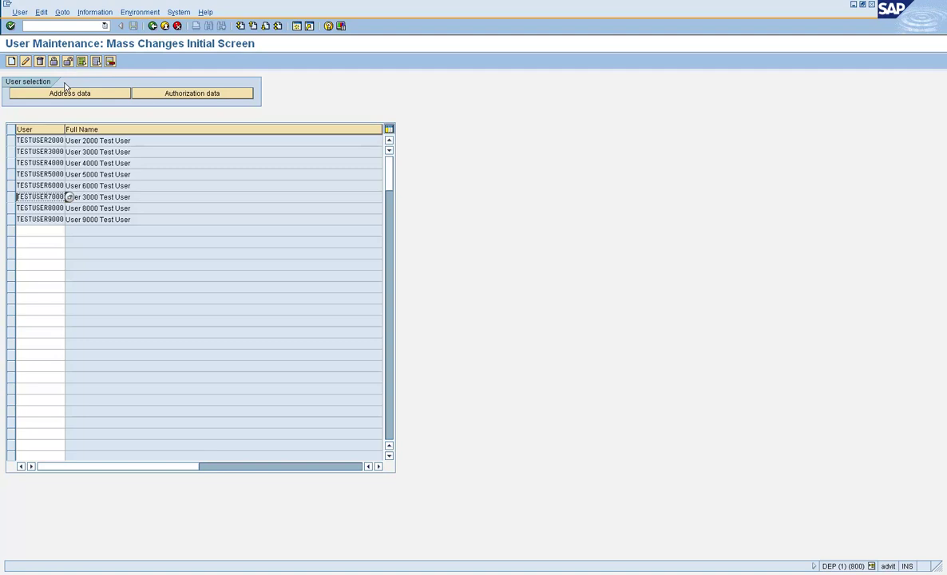
{"action": "left_click", "coordinate": [25, 62]}
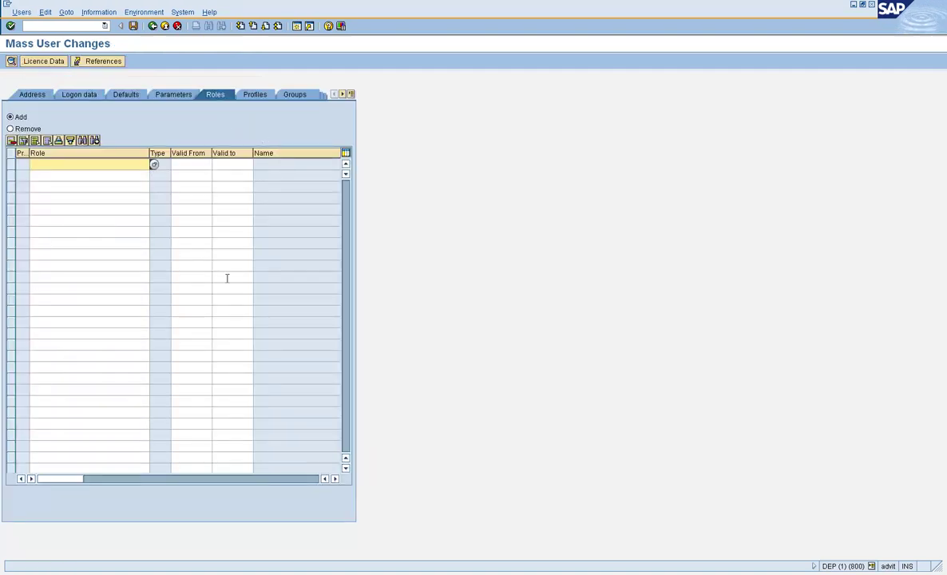
Copy role Y:TEST_ROLE_CREATE_KA from cell A11 of the Excel workbook and enter it as a role to add in the SAP mass change
{"action": "key", "text": "alt+Tab"}
{"action": "key", "text": "ctrl+shift+Down"}
{"action": "key", "text": "ctrl+c"}
{"action": "left_click", "coordinate": [56, 203]}
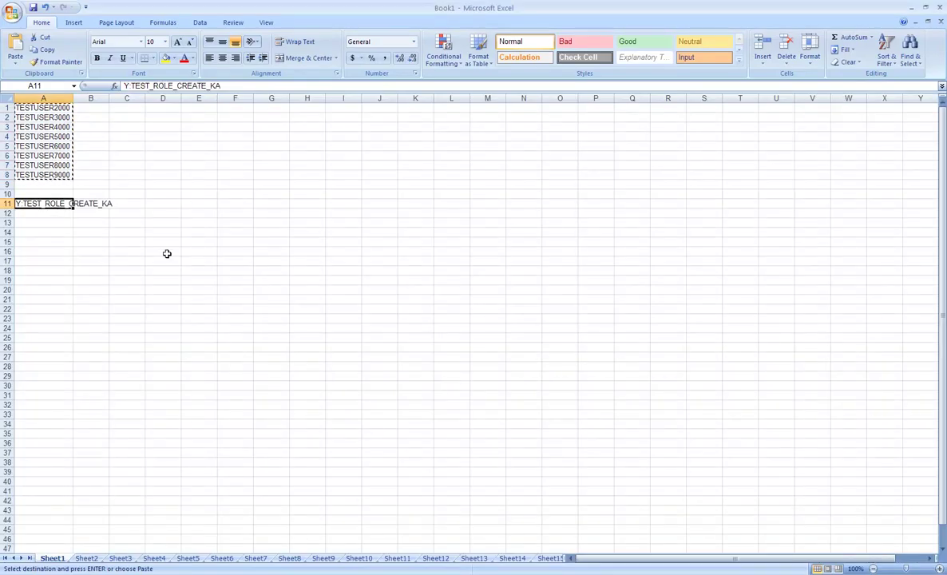
{"action": "key", "text": "ctrl+c"}
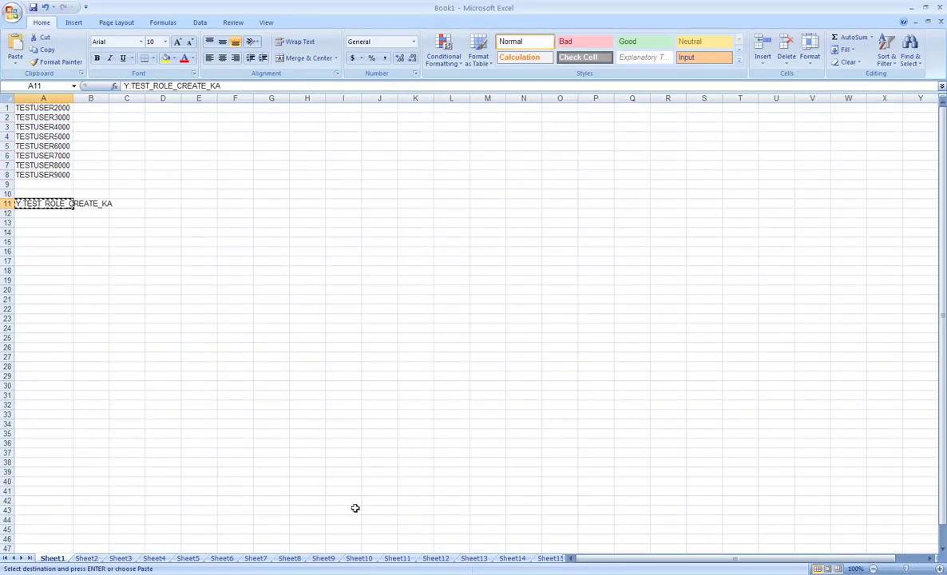
{"action": "key", "text": "alt+Tab"}
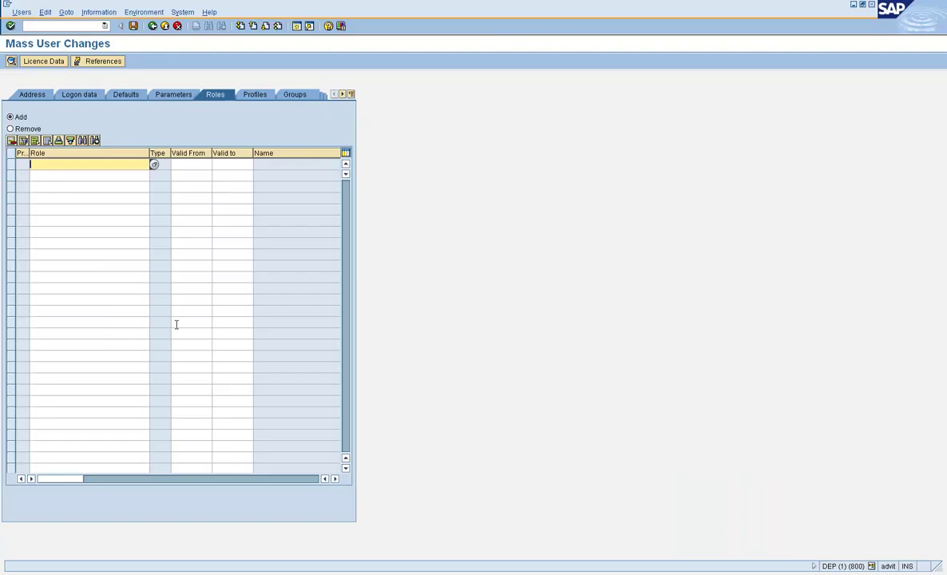
{"action": "key", "text": "ctrl+v"}
{"action": "key", "text": "Return"}
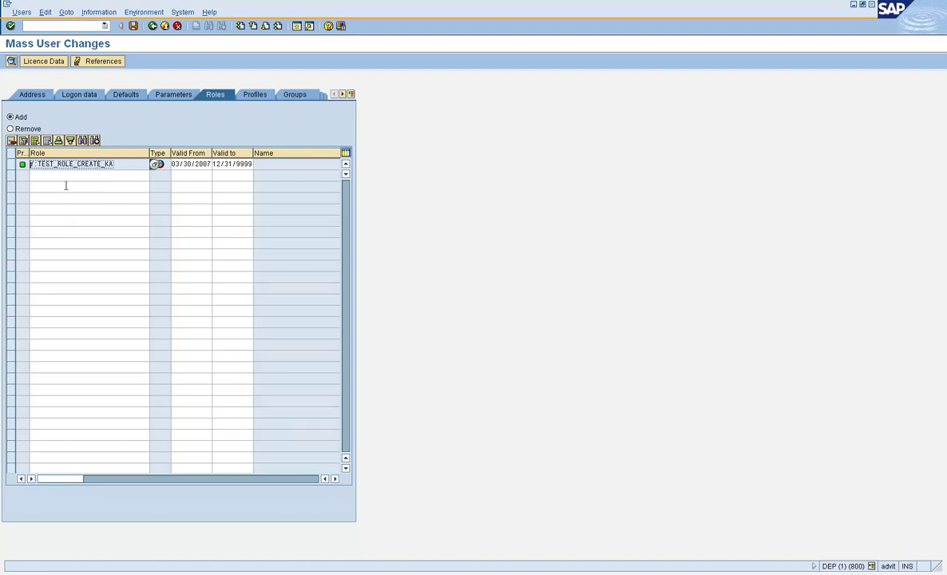
{"action": "left_click", "coordinate": [20, 120]}
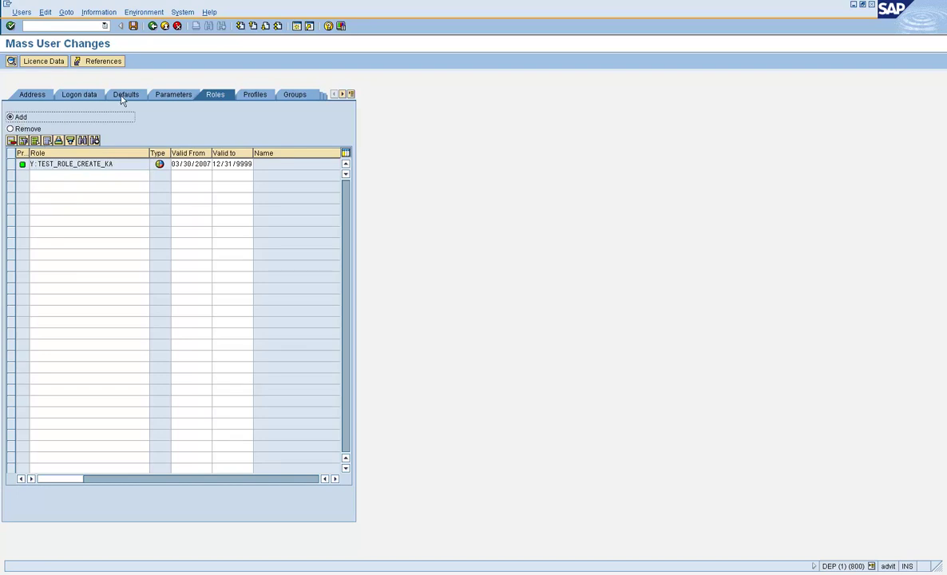
Save and confirm the mass role assignment, expand the change log to show the users, and return to SAP Easy Access
{"action": "left_click", "coordinate": [132, 25]}
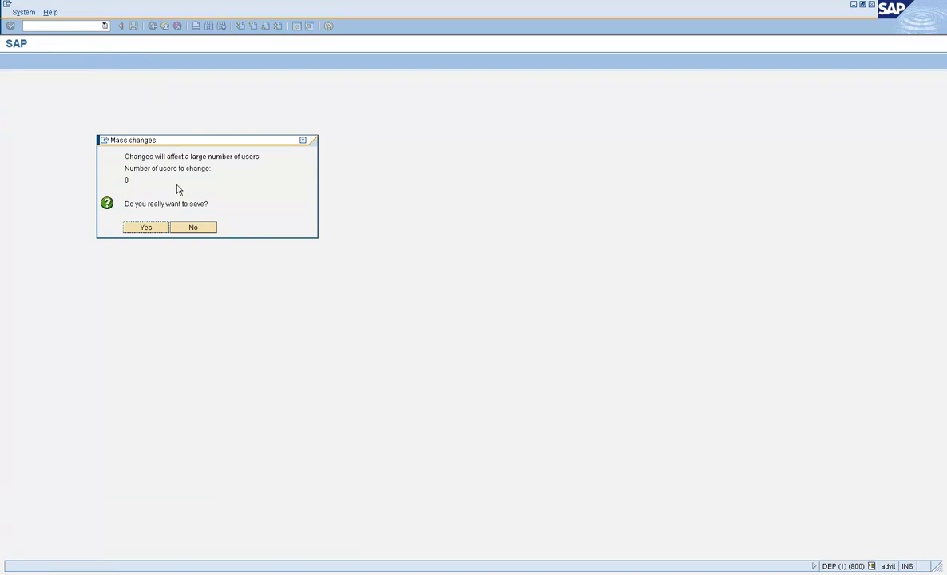
{"action": "left_click", "coordinate": [146, 229]}
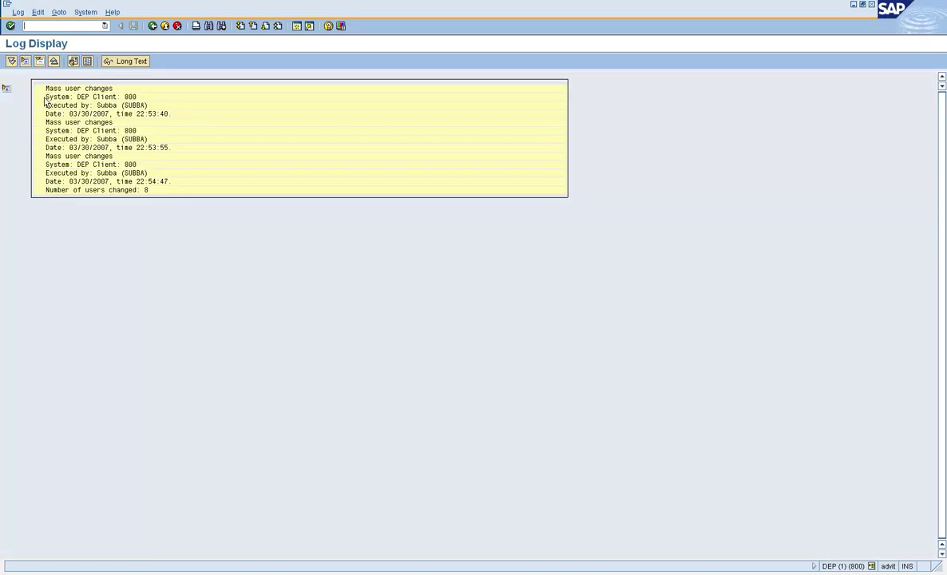
{"action": "left_click", "coordinate": [7, 87]}
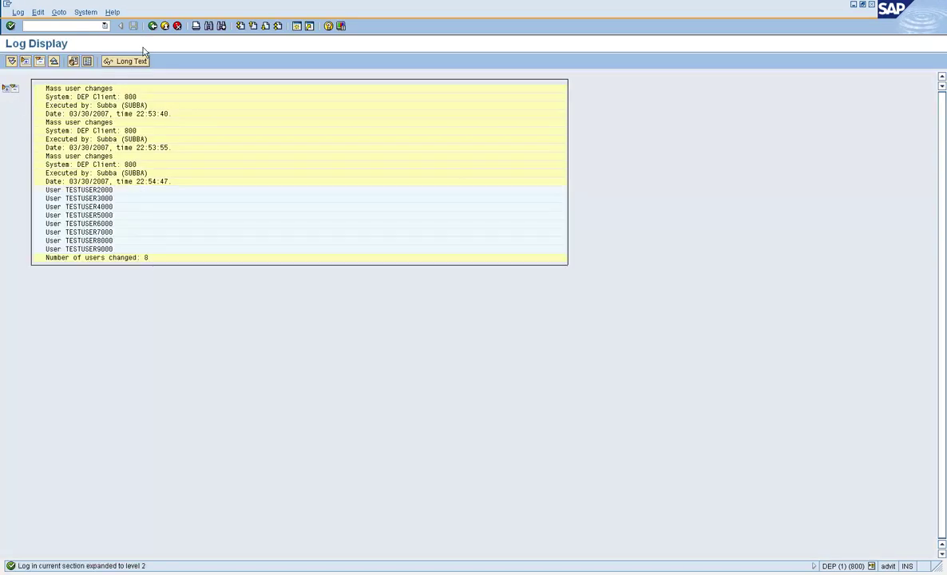
{"action": "left_click", "coordinate": [154, 26]}
{"action": "left_click", "coordinate": [157, 28]}
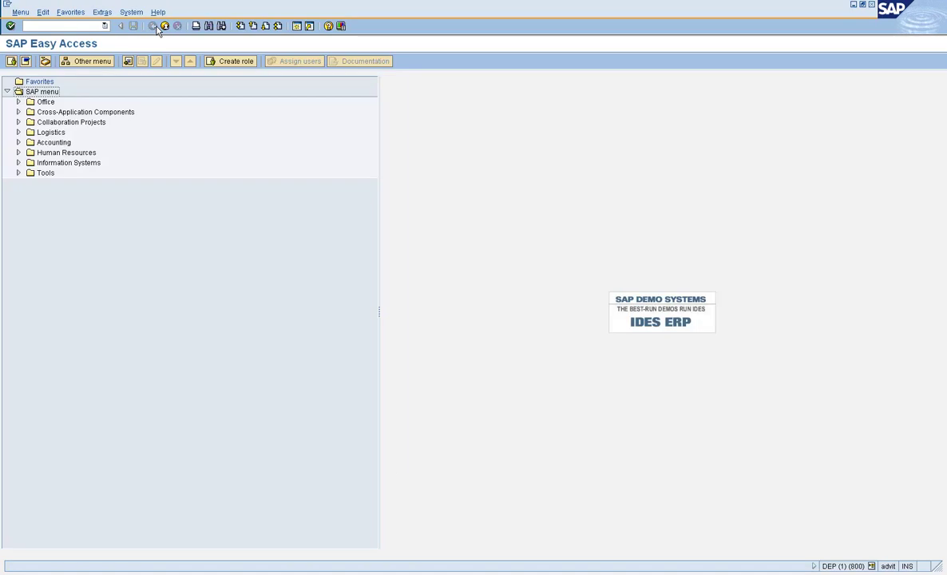
Open transaction SU01 and check the role assignments of TESTUSER6000 for Y:TEST_ROLE_CREATE_KA
{"action": "type", "text": "su10"}
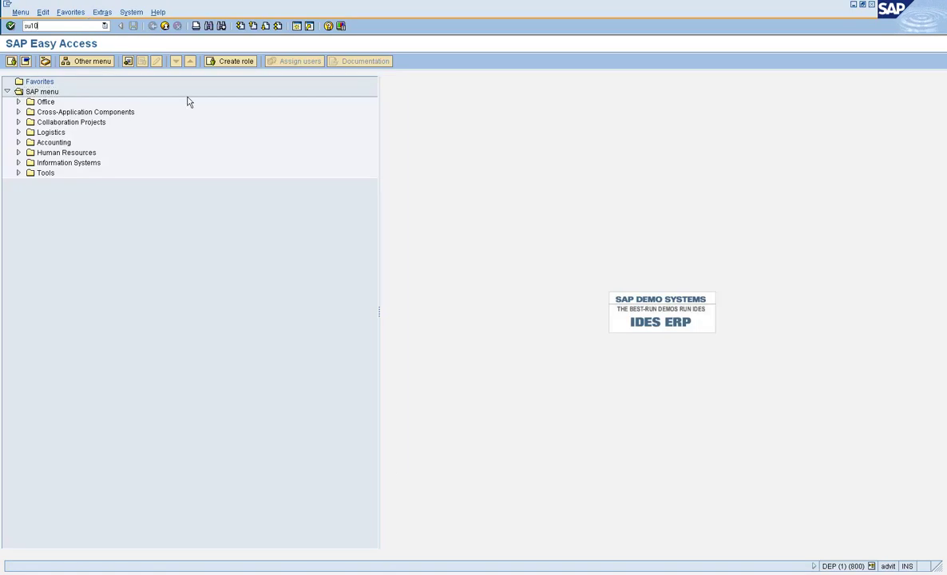
{"action": "key", "text": "Return"}
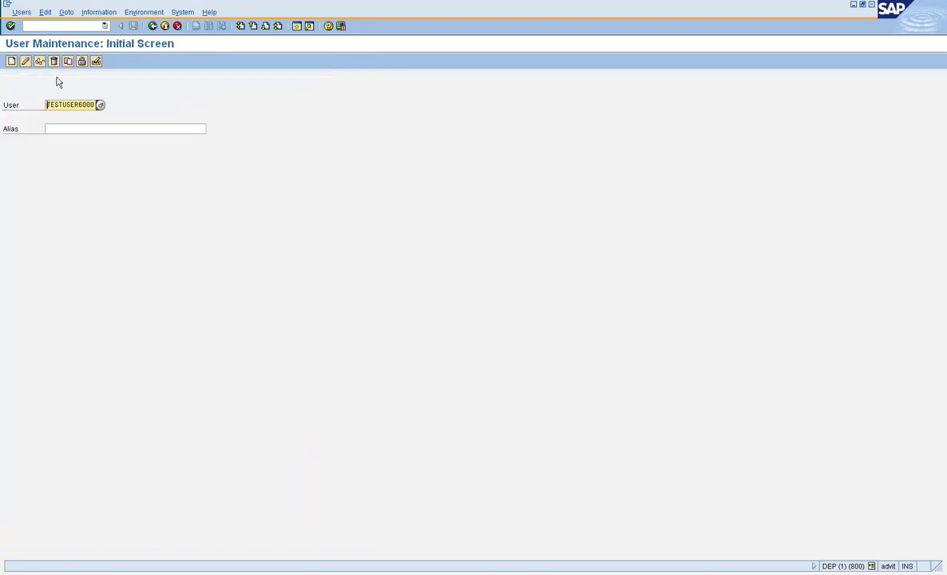
{"action": "left_click", "coordinate": [26, 63]}
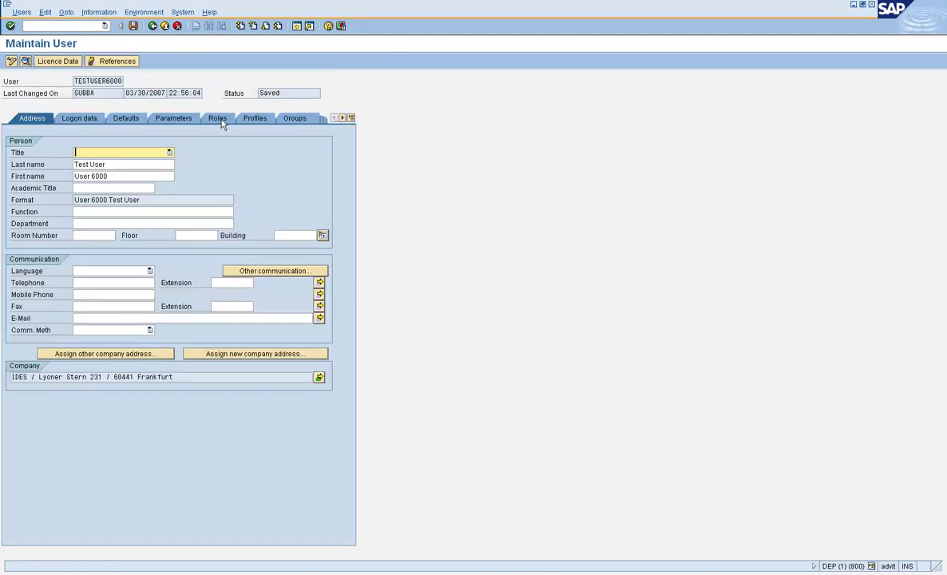
{"action": "left_click", "coordinate": [221, 120]}
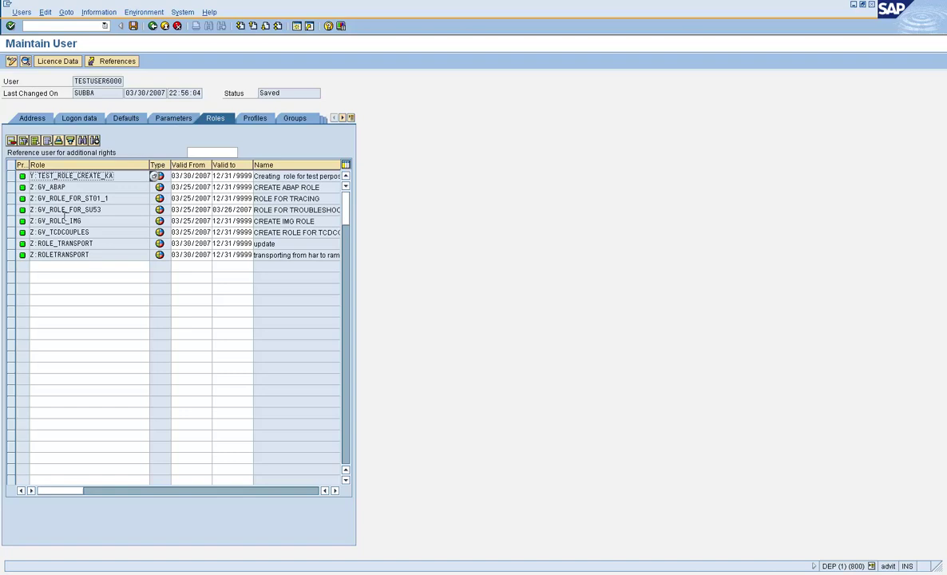
{"action": "left_click_drag", "start_coordinate": [114, 176], "coordinate": [30, 176]}
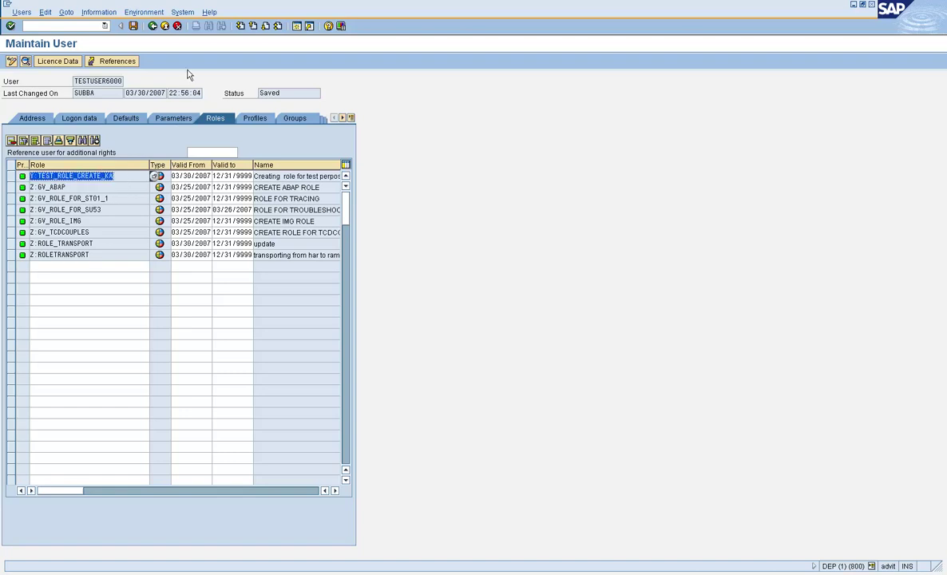
Check the role assignments of TESTUSER9000 and TESTUSER2000 for Y:TEST_ROLE_CREATE_KA
{"action": "left_click", "coordinate": [152, 25]}
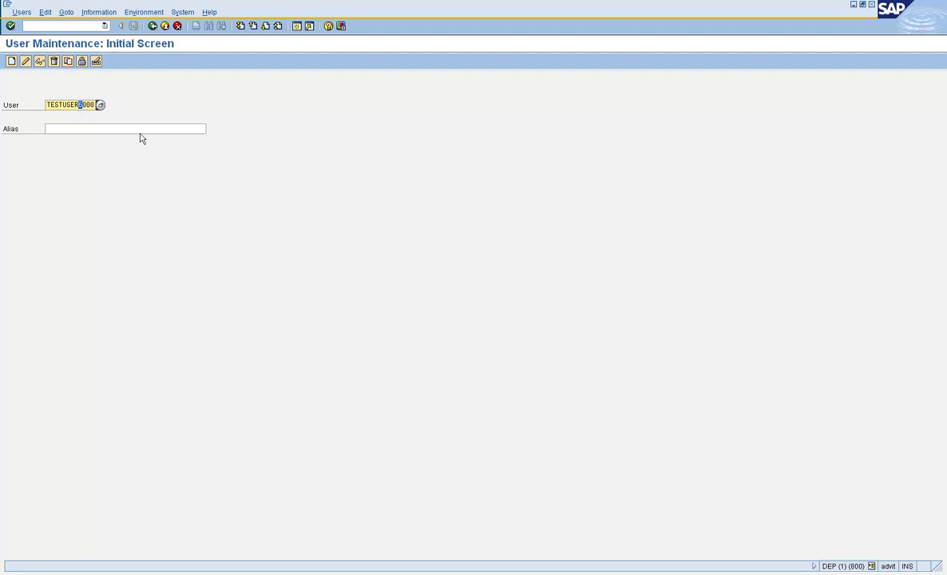
{"action": "left_click", "coordinate": [25, 62]}
{"action": "left_click", "coordinate": [212, 118]}
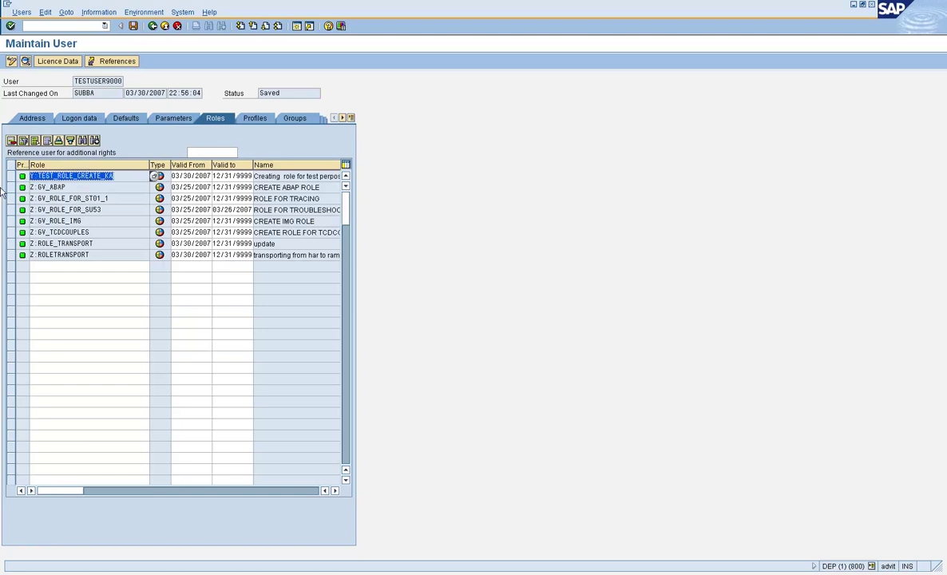
{"action": "left_click", "coordinate": [154, 26]}
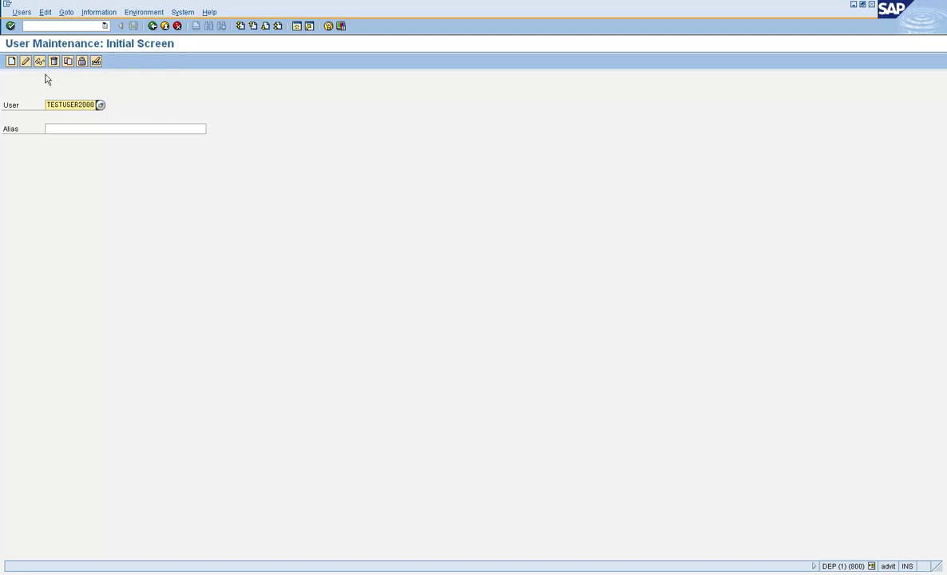
{"action": "left_click", "coordinate": [25, 61]}
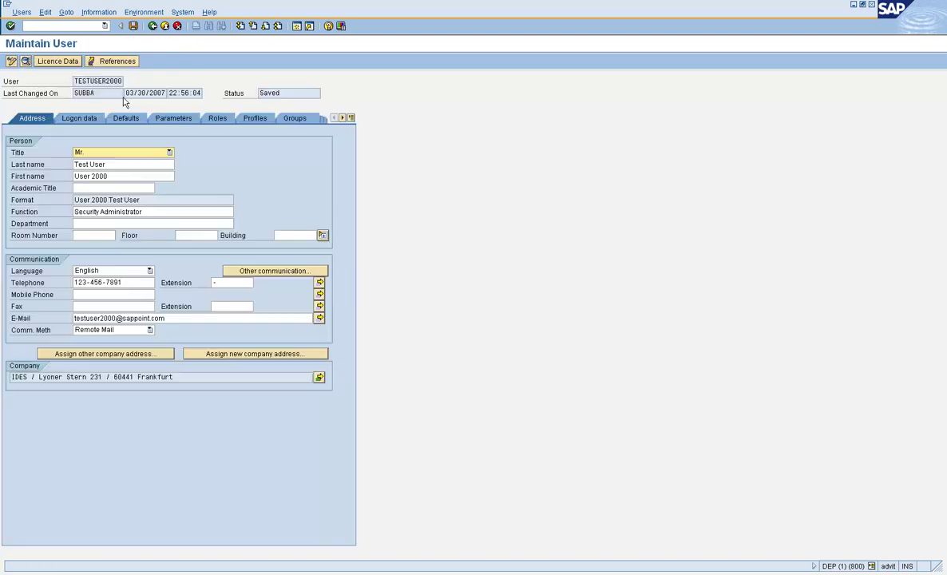
{"action": "left_click", "coordinate": [215, 119]}
{"action": "key", "text": "Return"}
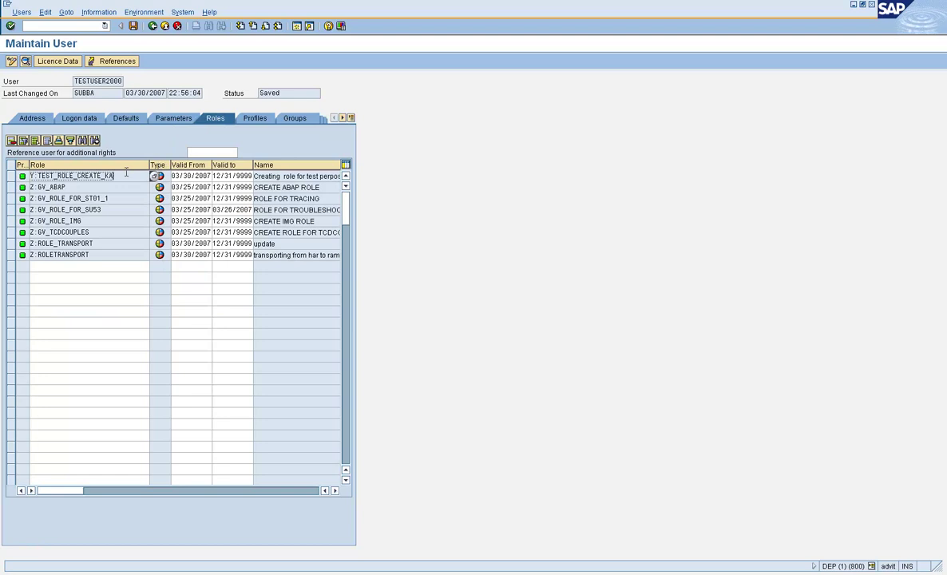
Reopen transaction SU10 and fill the user list with TESTUSER2000 to TESTUSER9000 copied from cells A1:A8 of the Excel workbook
{"action": "left_click", "coordinate": [153, 26]}
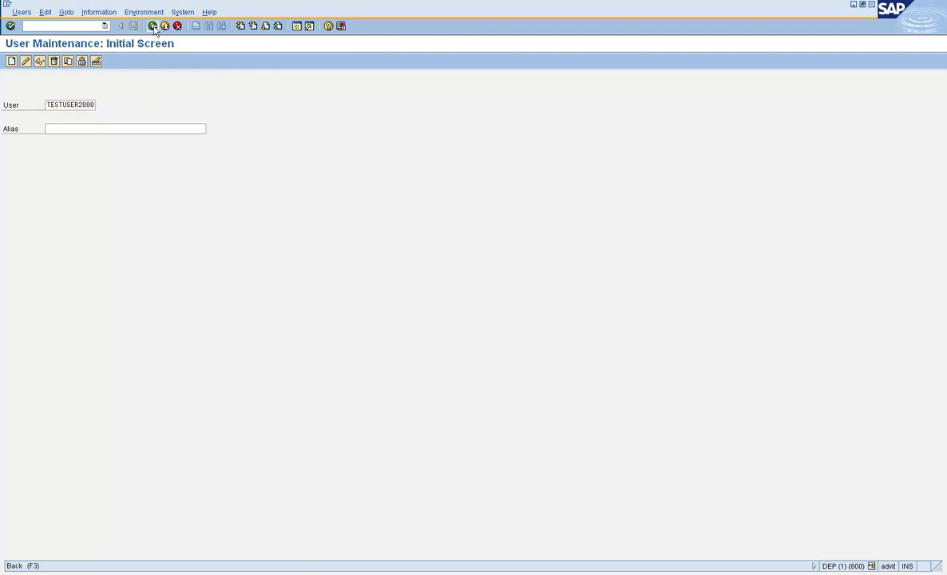
{"action": "left_click", "coordinate": [153, 26]}
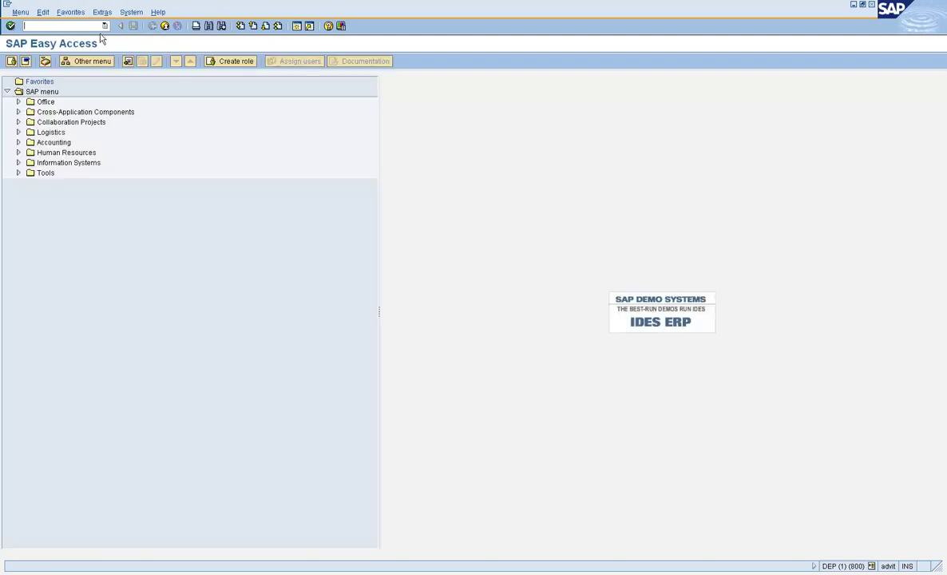
{"action": "key", "text": "Return"}
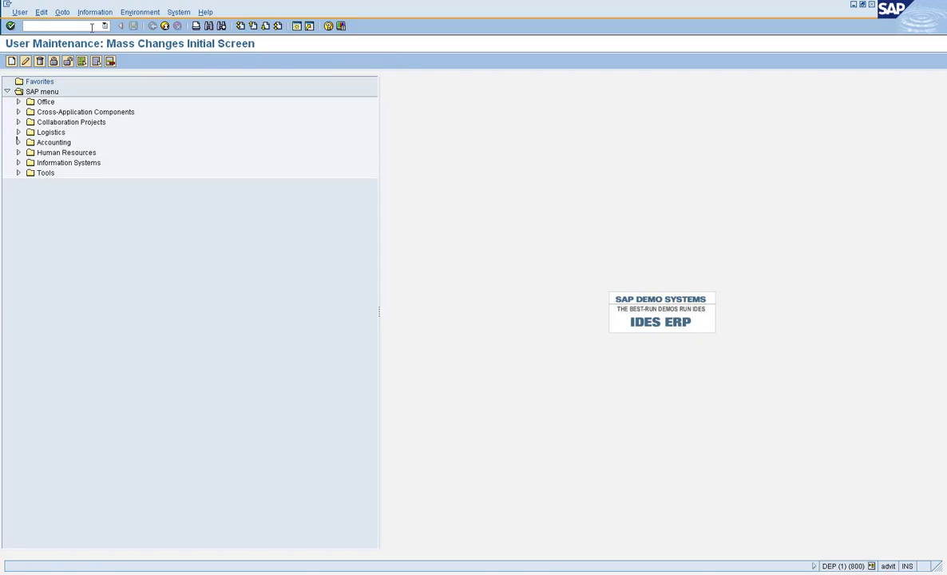
{"action": "key", "text": "alt+Tab"}
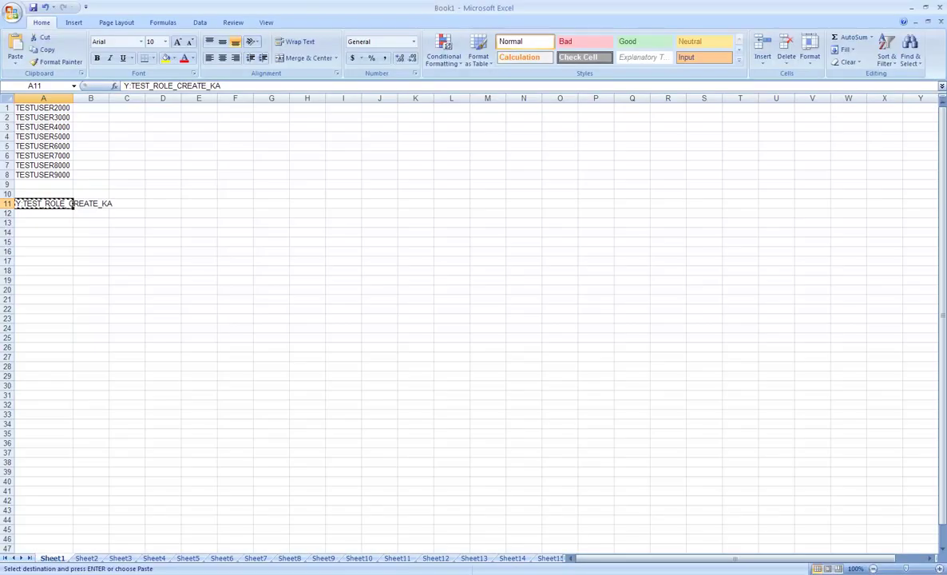
{"action": "left_click", "coordinate": [71, 108]}
{"action": "left_click_drag", "start_coordinate": [70, 108], "coordinate": [71, 179]}
{"action": "key", "text": "ctrl+c"}
{"action": "key", "text": "alt+Tab"}
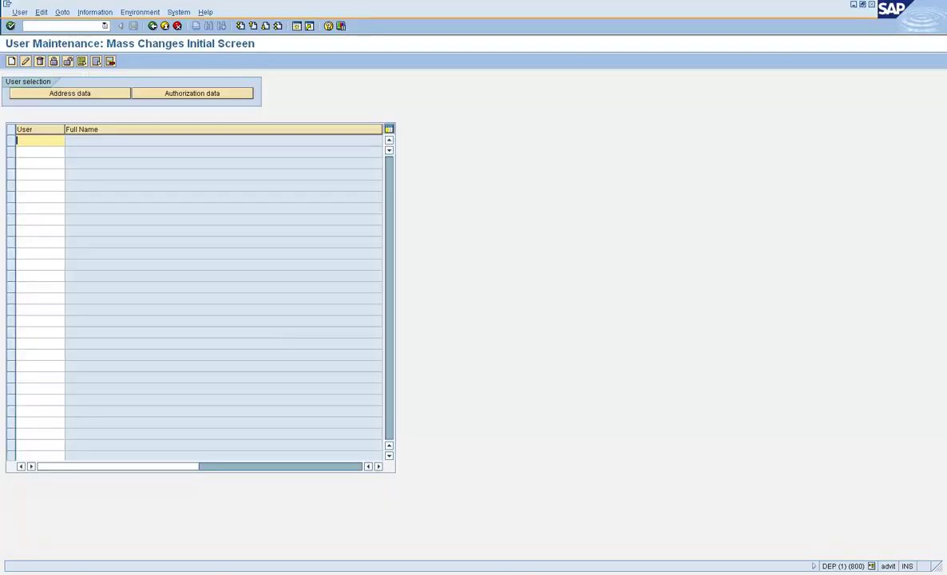
{"action": "key", "text": "ctrl+v"}
{"action": "key", "text": "Return"}
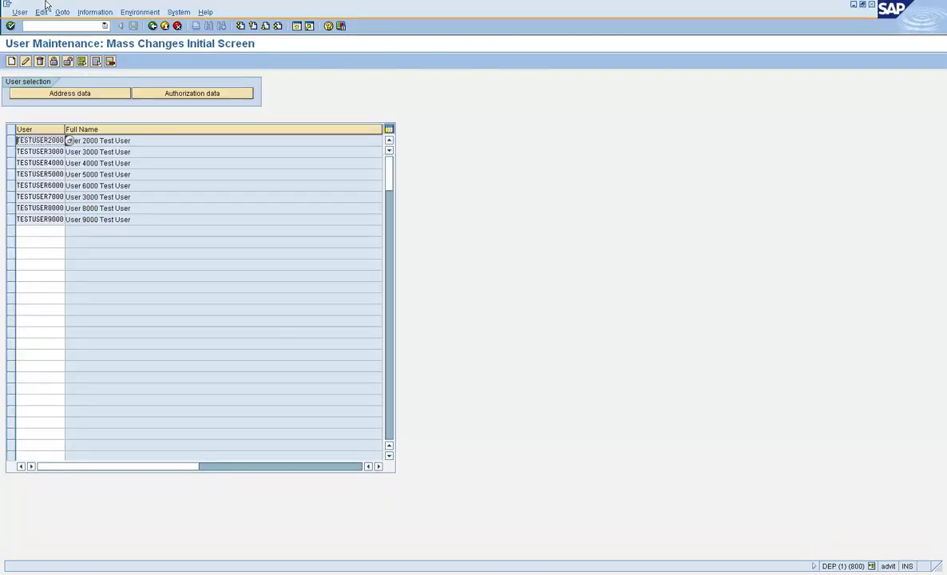
Open the role assignments in the mass change for all listed users and choose the Add option
{"action": "left_click", "coordinate": [27, 62]}
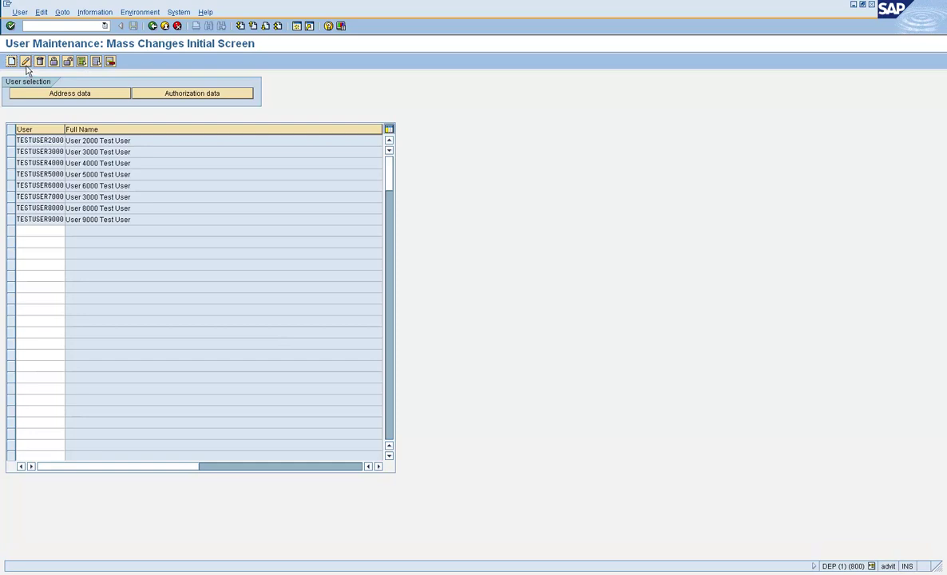
{"action": "left_click", "coordinate": [218, 95]}
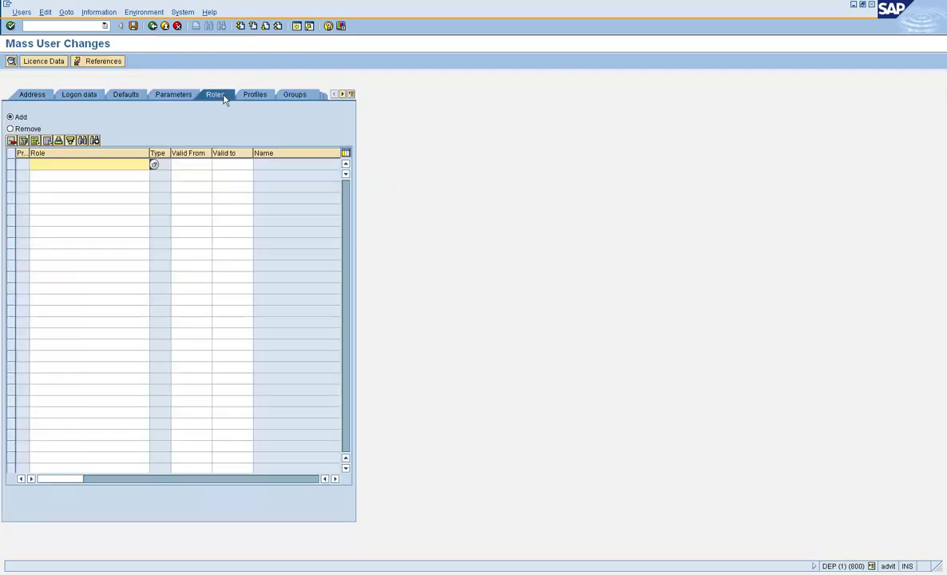
{"action": "left_click", "coordinate": [26, 112]}
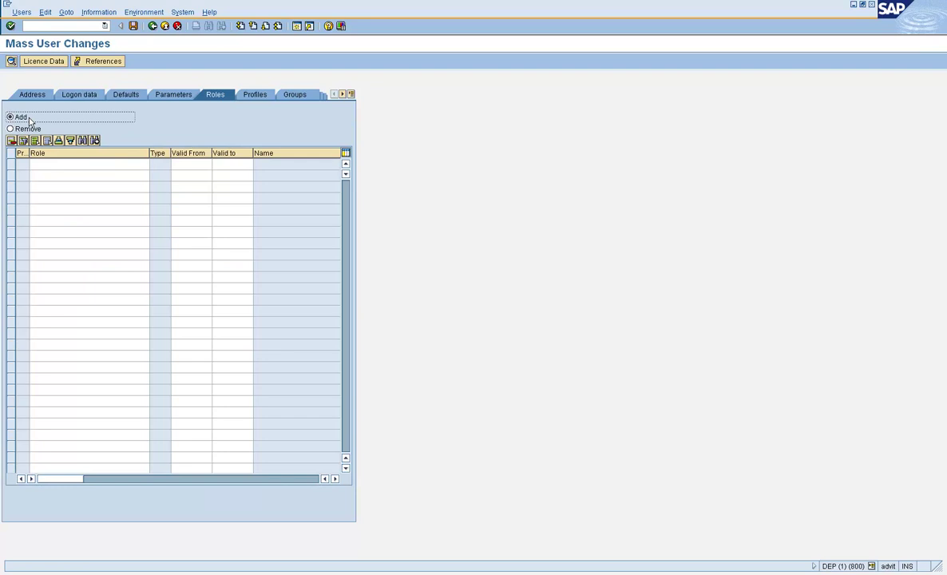
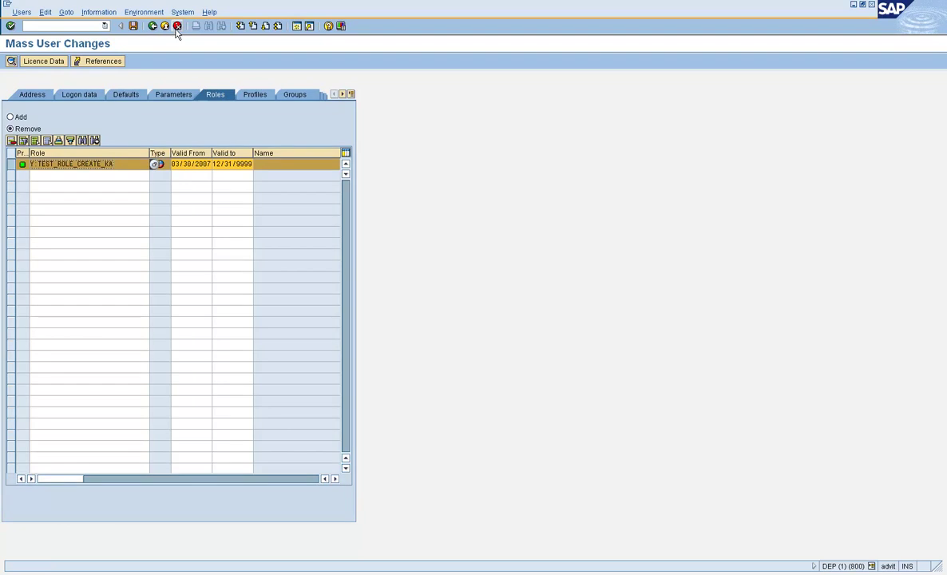
{"action": "left_click", "coordinate": [163, 26]}
{"action": "left_click", "coordinate": [146, 192]}
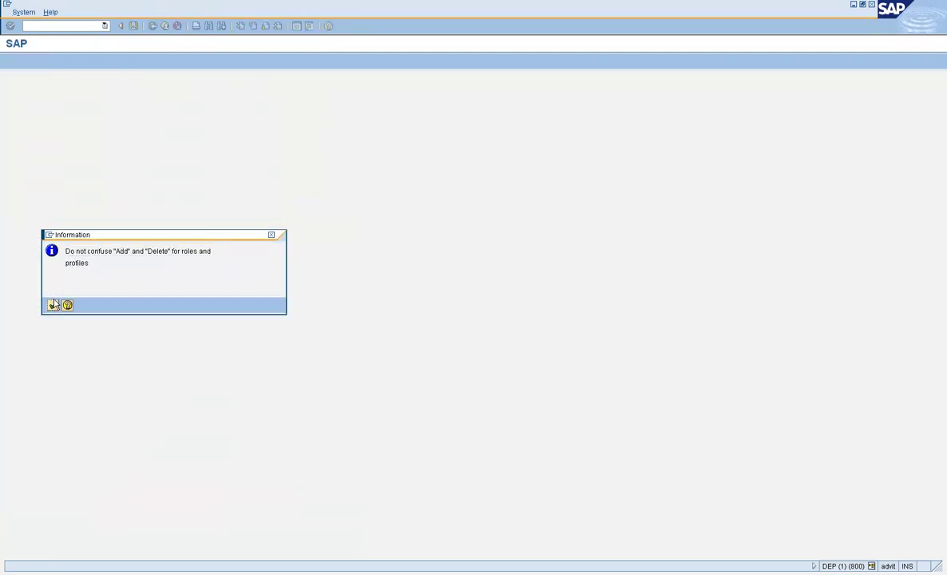
{"action": "left_click", "coordinate": [53, 305]}
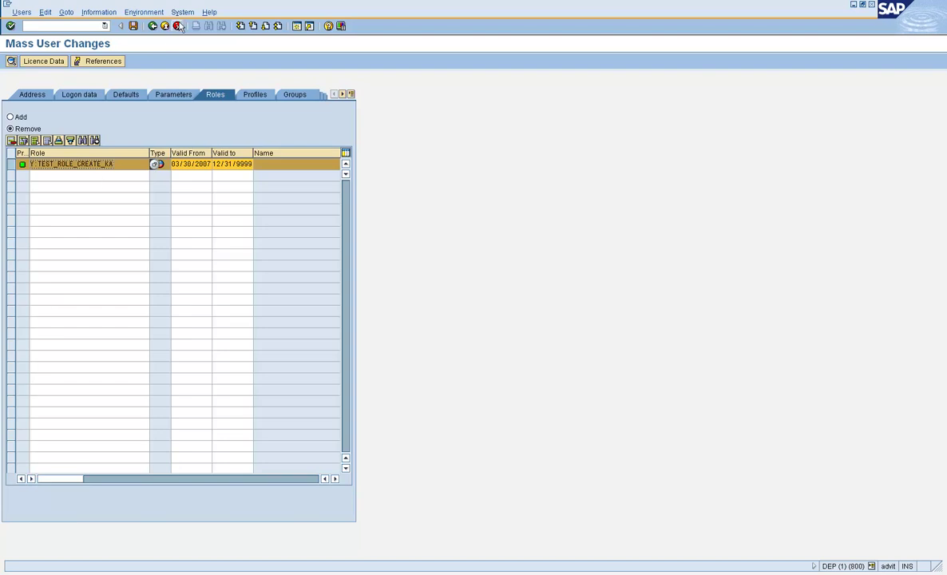
Delete the Y:TEST_ROLE_CREATE_KA row from the role list and switch the assignment option to Add
{"action": "left_click", "coordinate": [12, 140]}
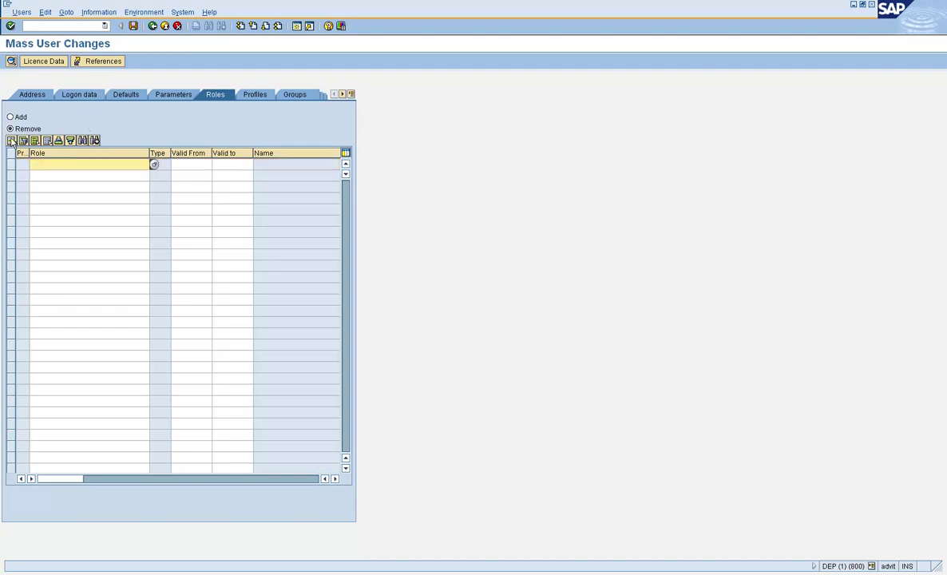
{"action": "left_click", "coordinate": [10, 118]}
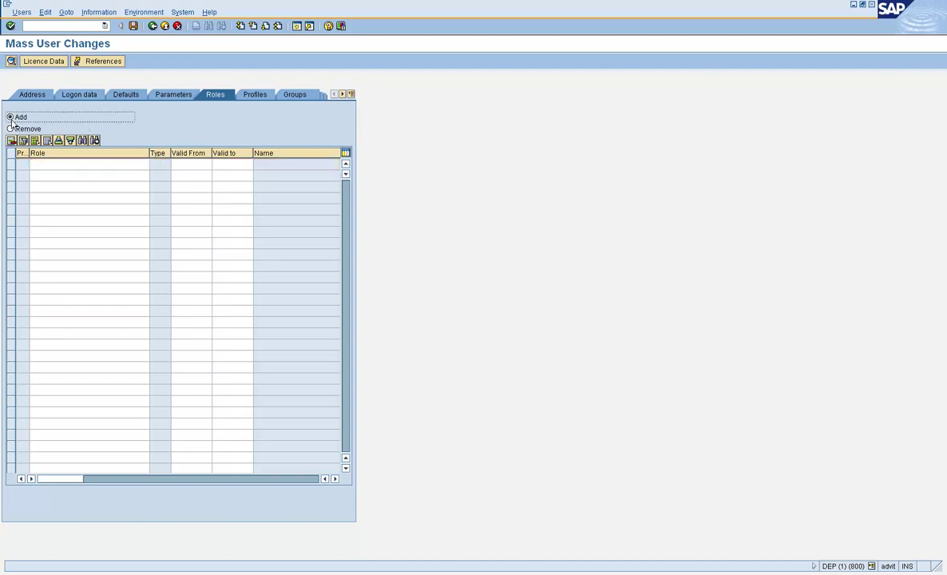
{"action": "left_click", "coordinate": [132, 26]}
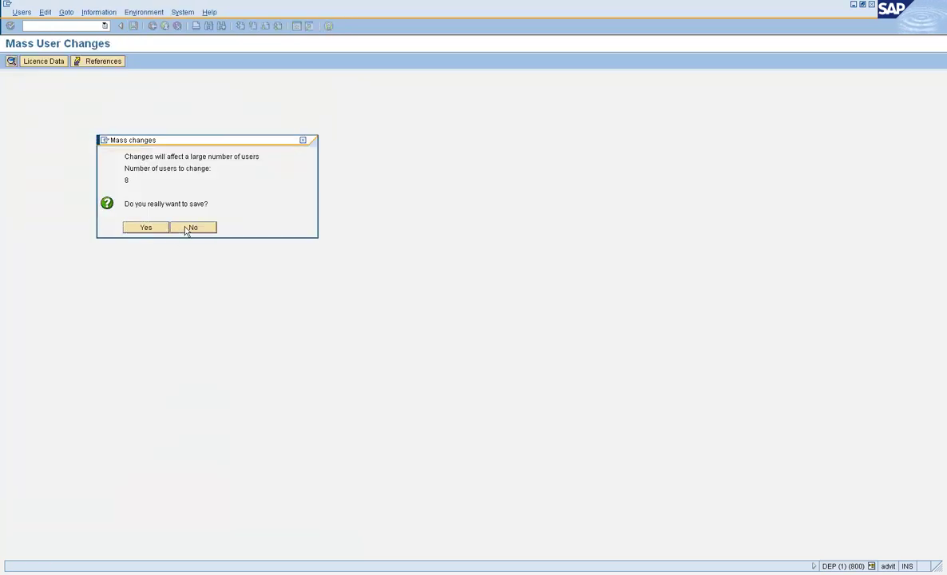
{"action": "left_click", "coordinate": [189, 228]}
{"action": "left_click", "coordinate": [152, 25]}
{"action": "left_click", "coordinate": [121, 151]}
{"action": "left_click", "coordinate": [26, 62]}
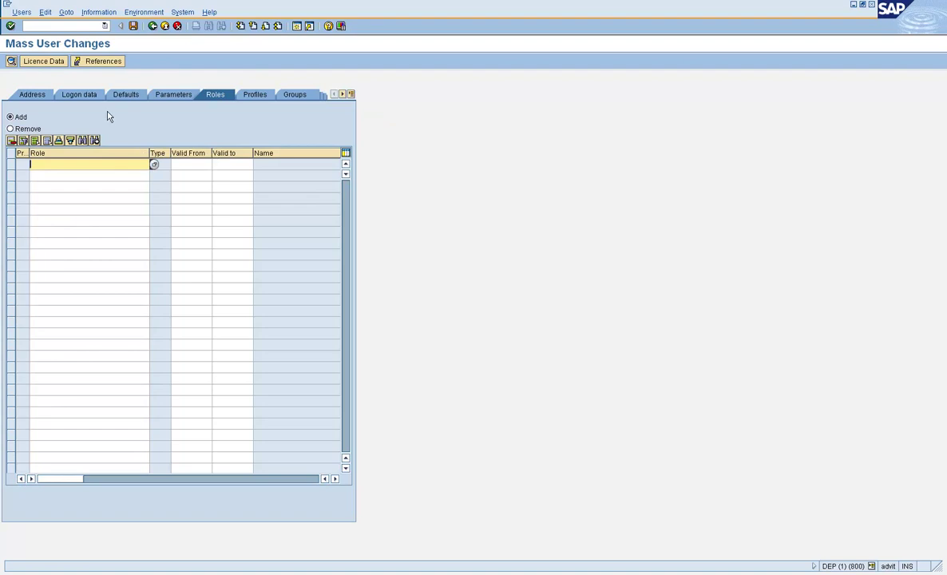
Set the mass role assignment to Remove, enter role Y:TEST_ROLE_CREATE_KA and try to save the change
{"action": "left_click", "coordinate": [36, 130]}
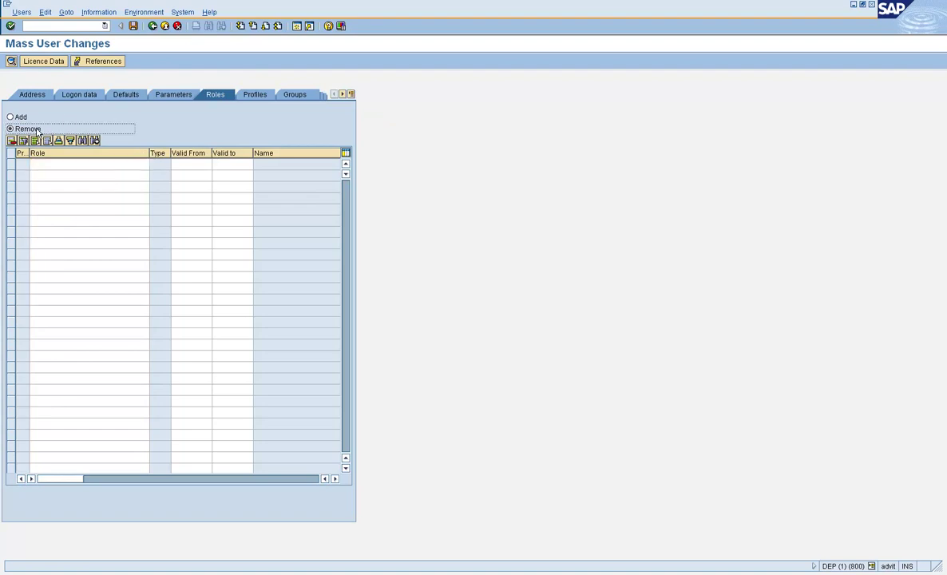
{"action": "left_click", "coordinate": [80, 163]}
{"action": "type", "text": "Y"}
{"action": "key", "text": "Down"}
{"action": "key", "text": "Return"}
{"action": "key", "text": "ctrl+s"}
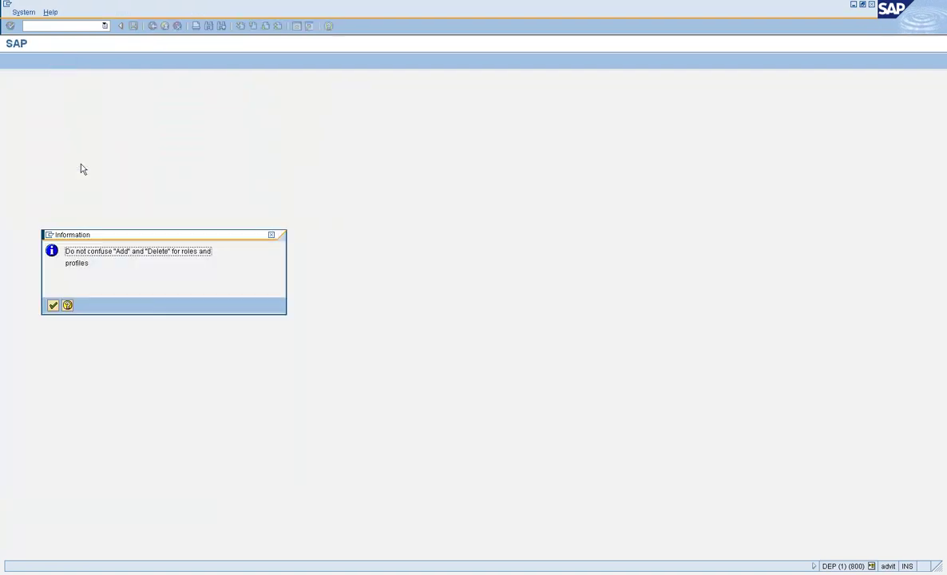
{"action": "left_click", "coordinate": [53, 306]}
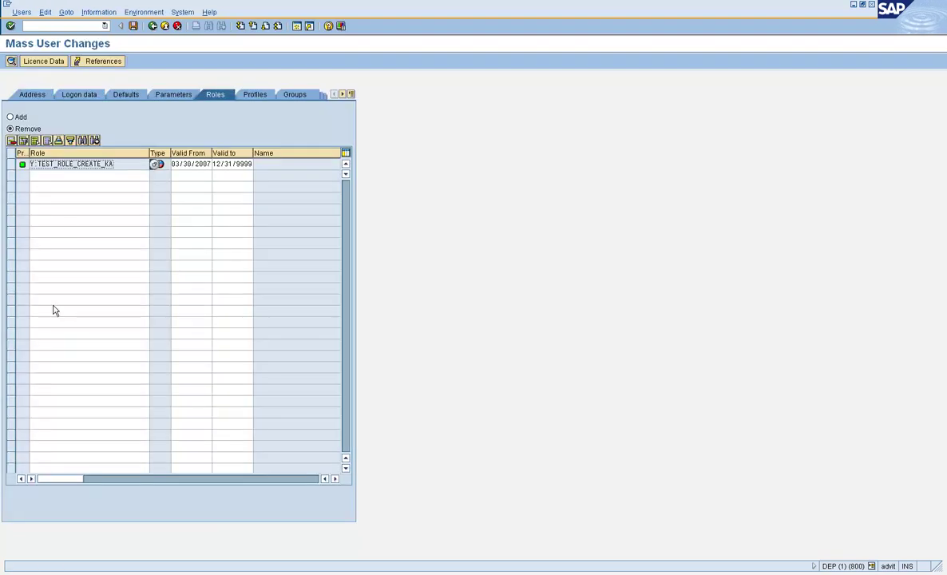
{"action": "left_click", "coordinate": [12, 165]}
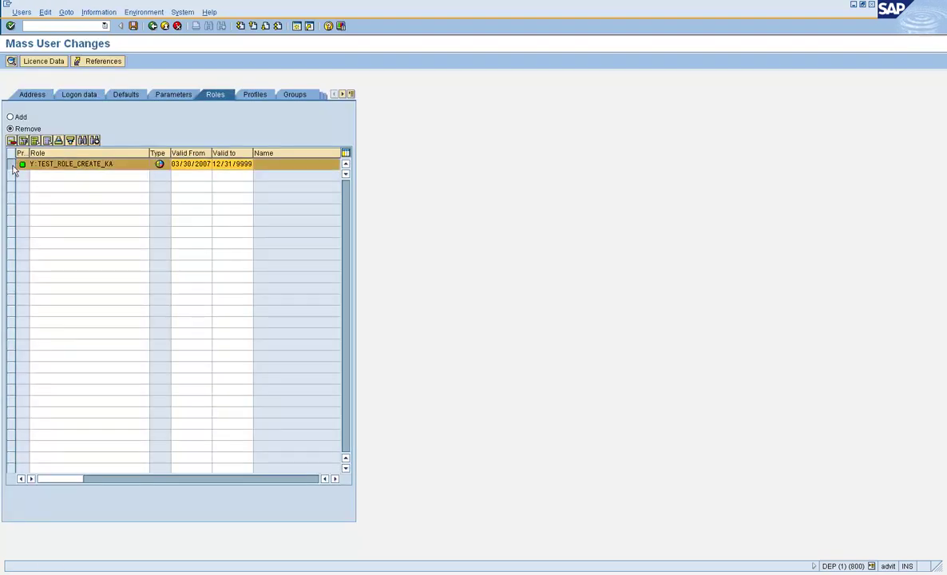
{"action": "left_click", "coordinate": [134, 26]}
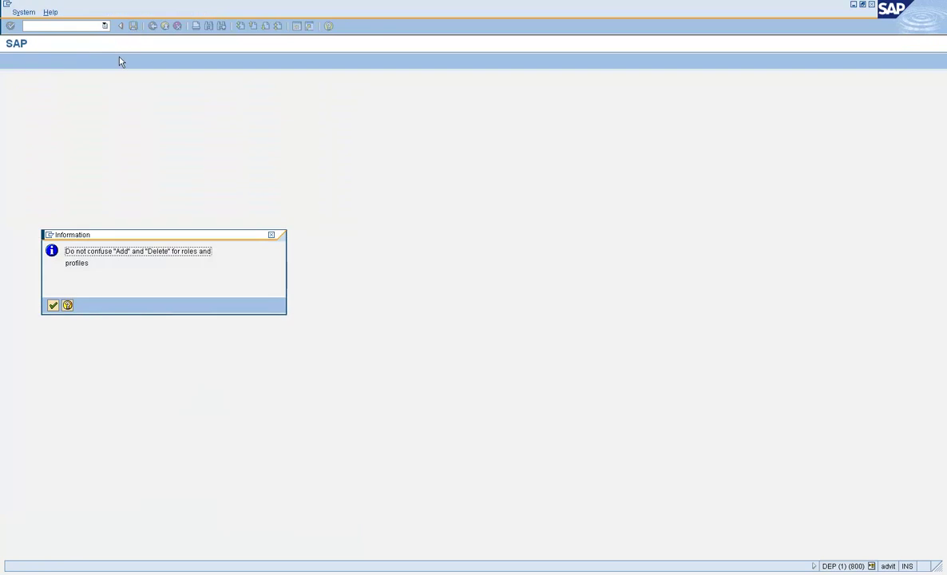
{"action": "left_click", "coordinate": [54, 306]}
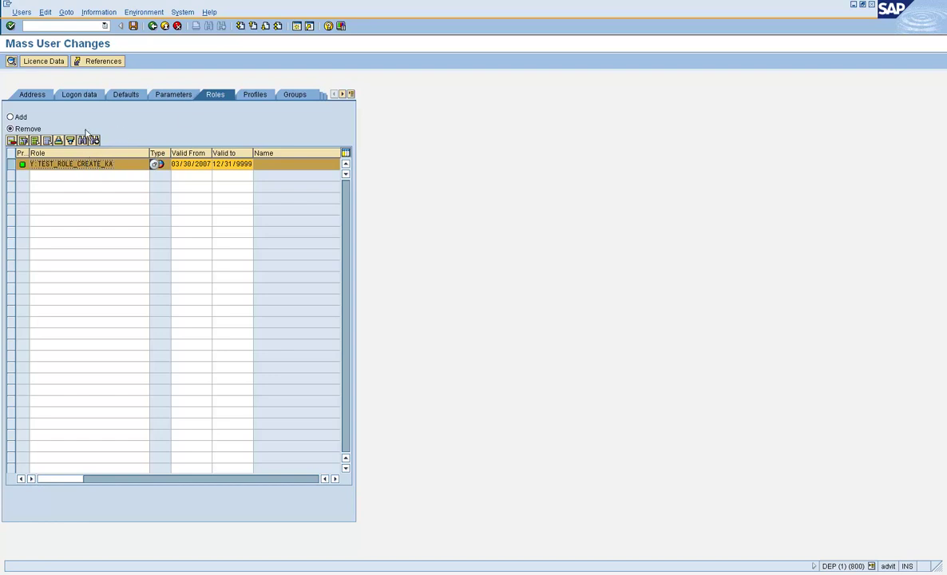
Set the TESTKA profile assignment to Remove as well, save the mass change for all listed users and leave the transaction
{"action": "left_click", "coordinate": [254, 95]}
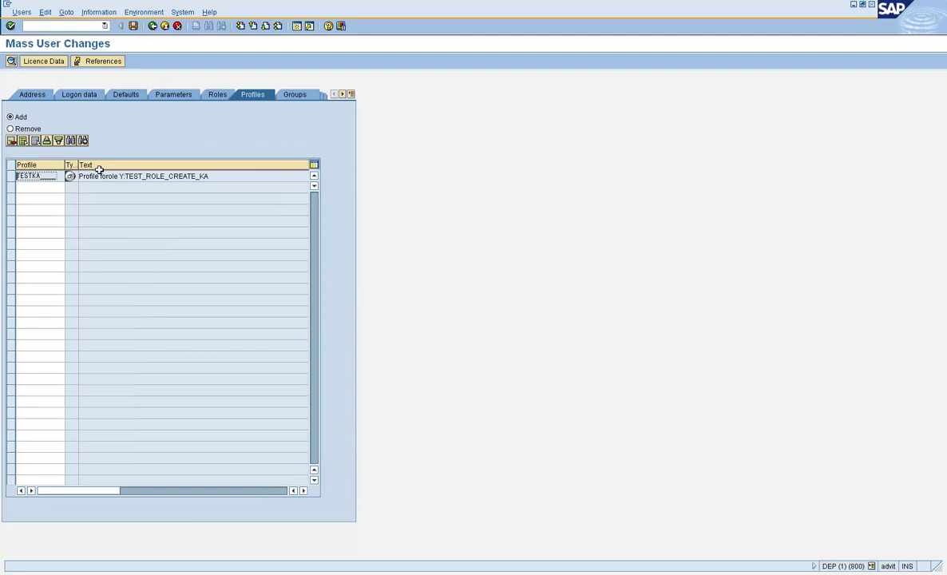
{"action": "left_click", "coordinate": [20, 129]}
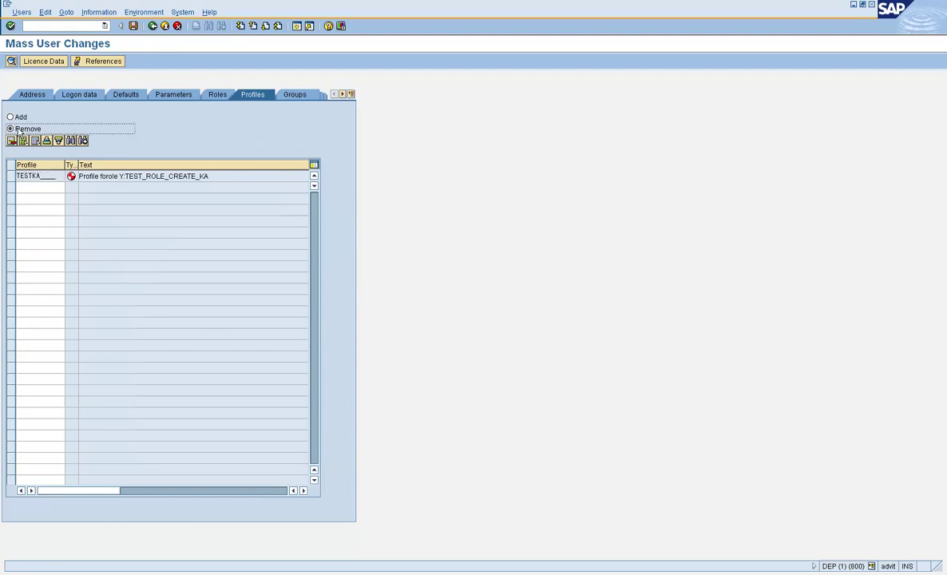
{"action": "left_click", "coordinate": [11, 176]}
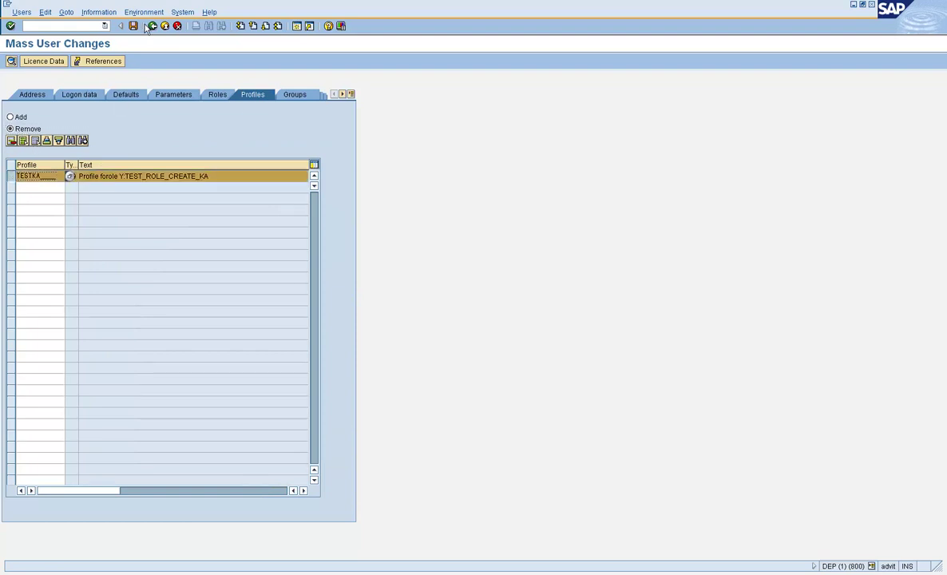
{"action": "left_click", "coordinate": [216, 95]}
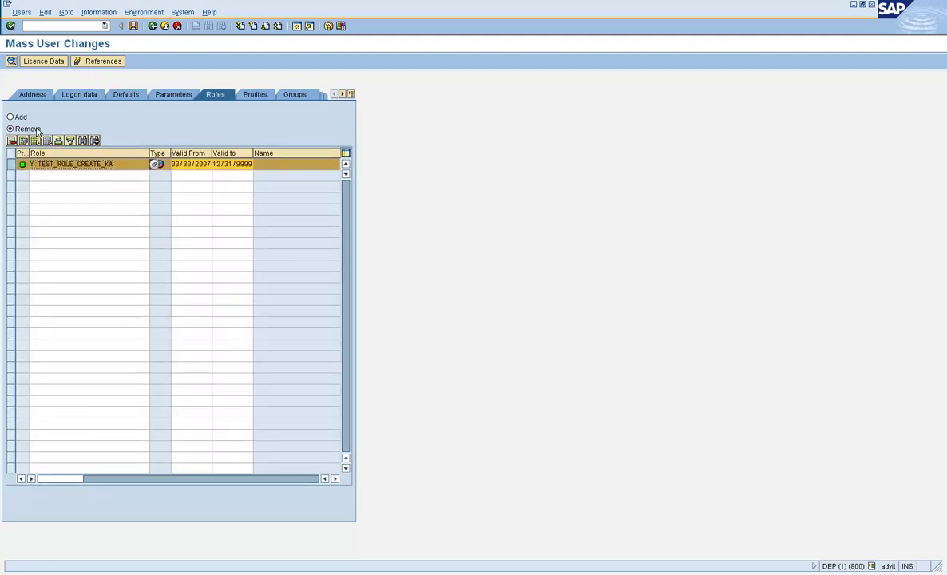
{"action": "left_click", "coordinate": [256, 95]}
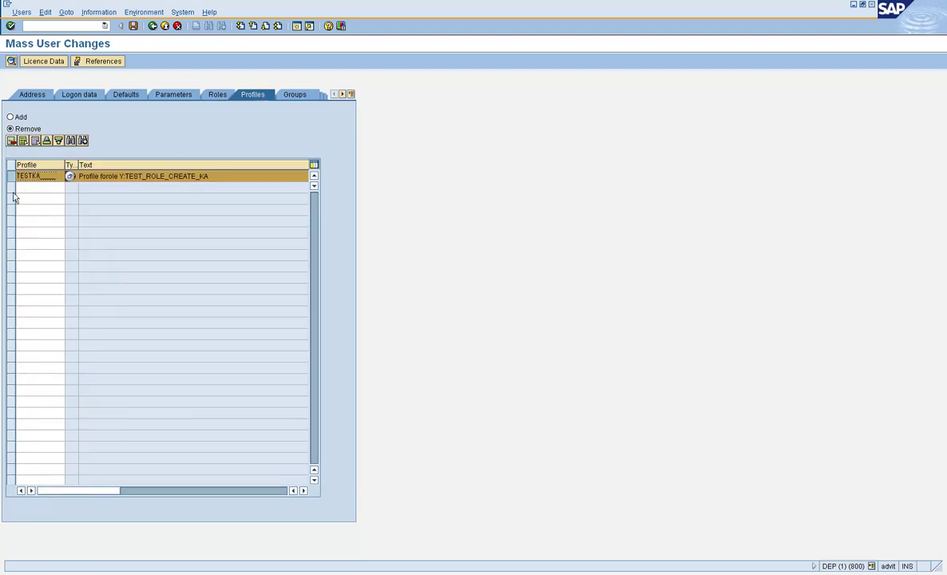
{"action": "left_click", "coordinate": [10, 129]}
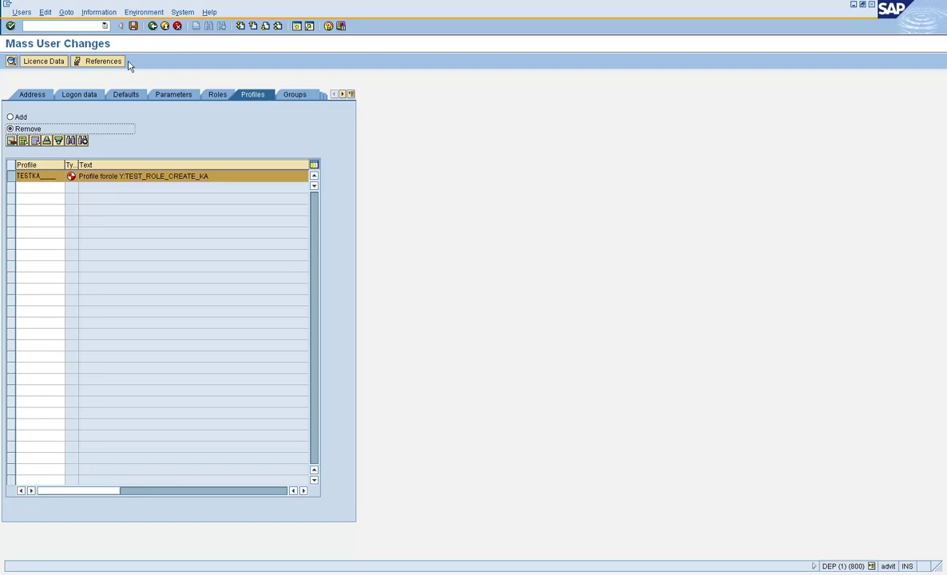
{"action": "left_click", "coordinate": [134, 27]}
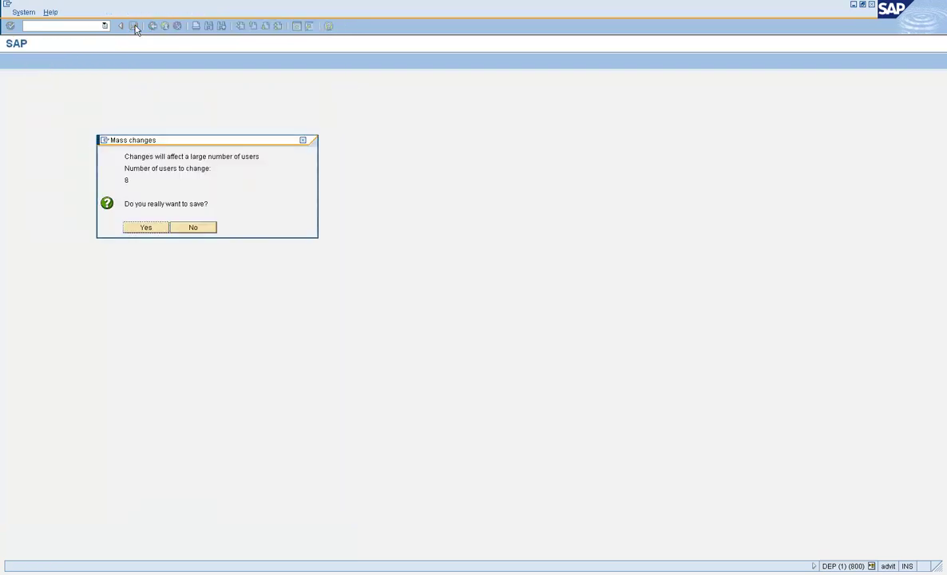
{"action": "left_click", "coordinate": [137, 229]}
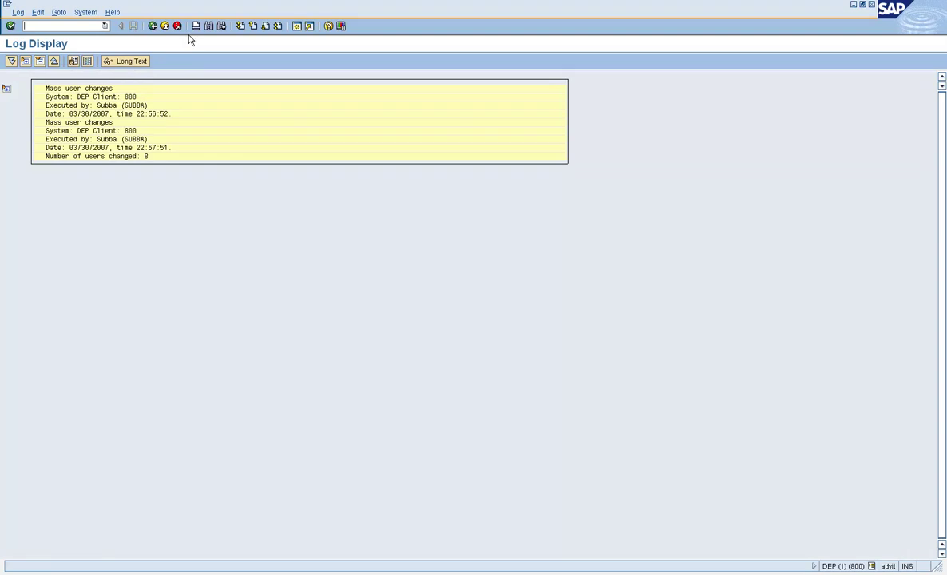
{"action": "left_click", "coordinate": [152, 25]}
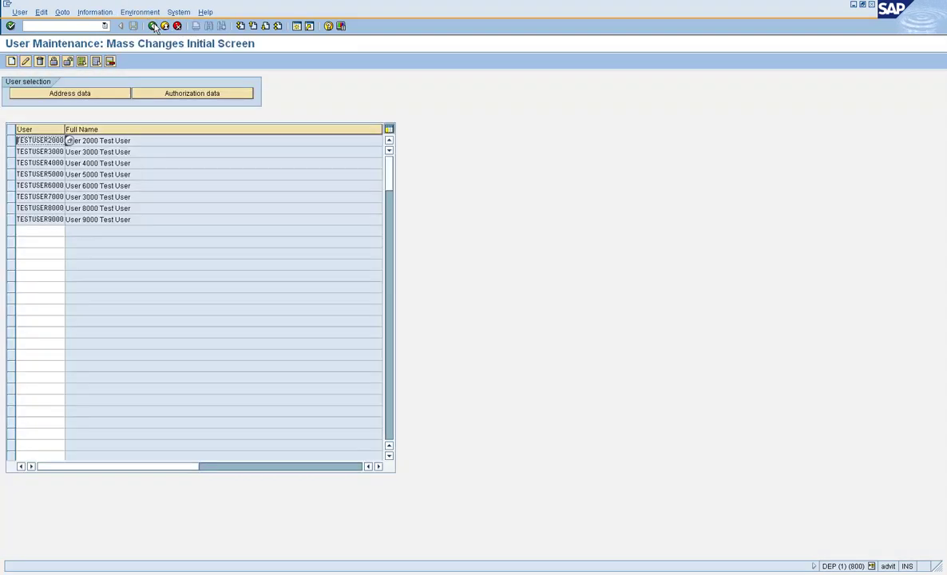
{"action": "left_click", "coordinate": [153, 26]}
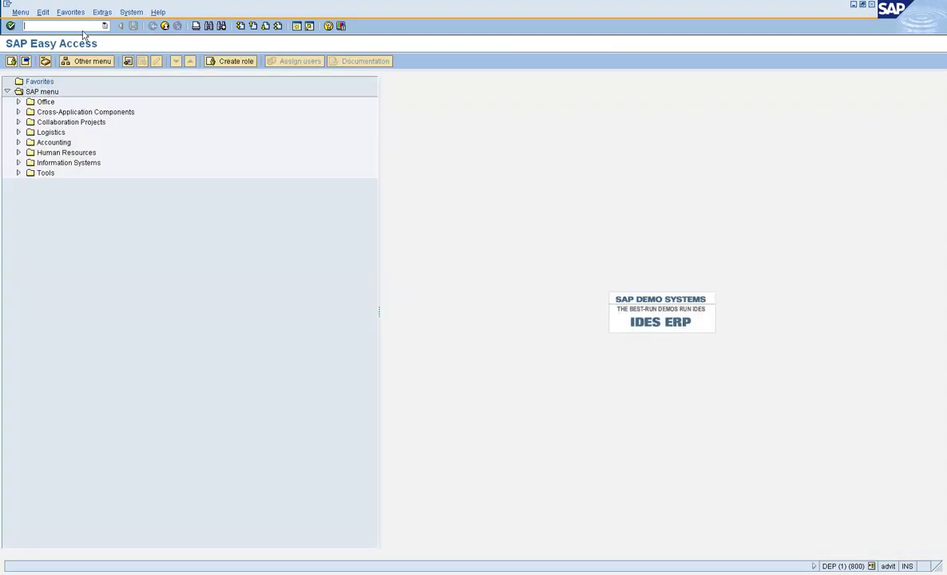
Check the roles and profiles of TESTUSER2000 in transaction SU01 for Y:TEST_ROLE_CREATE_KA
{"action": "type", "text": "su01"}
{"action": "key", "text": "Return"}
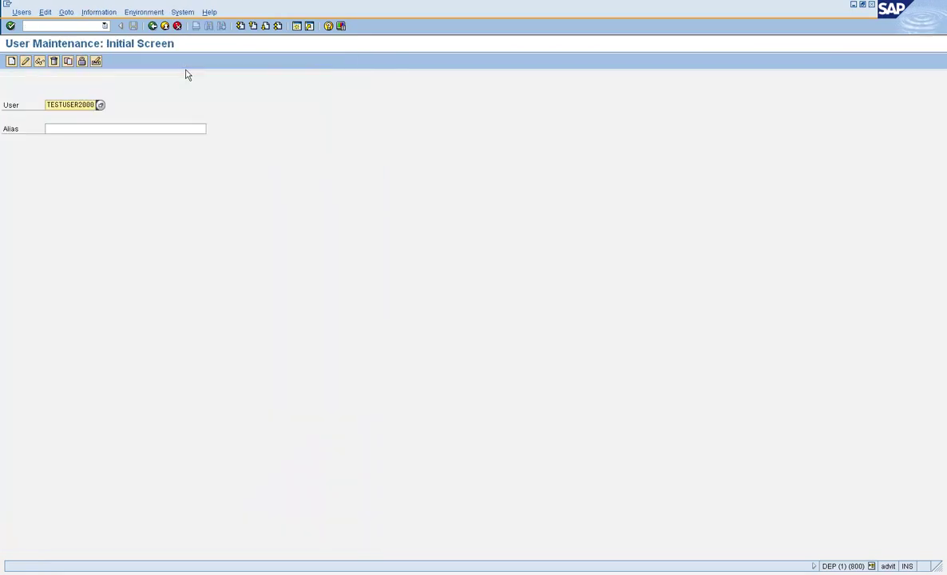
{"action": "left_click", "coordinate": [25, 61]}
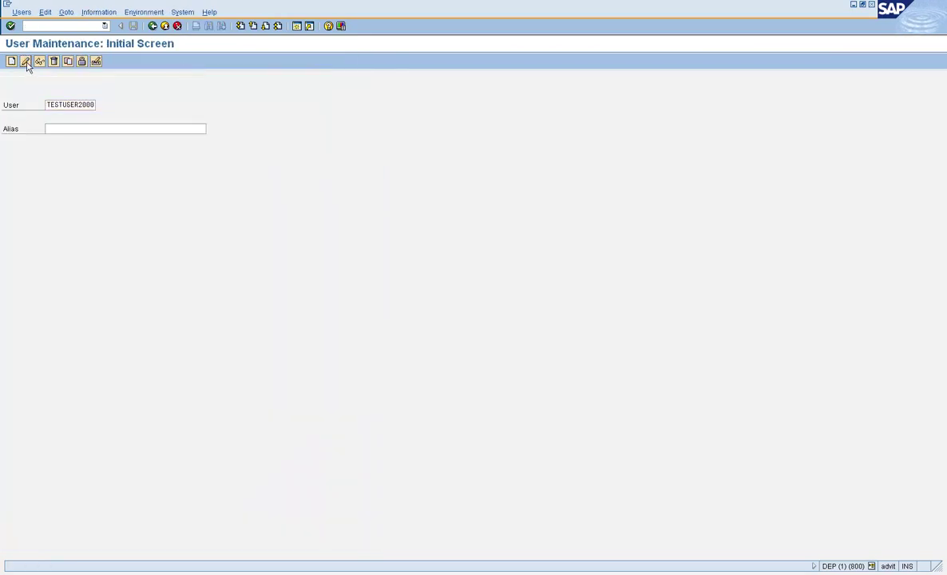
{"action": "left_click", "coordinate": [216, 118]}
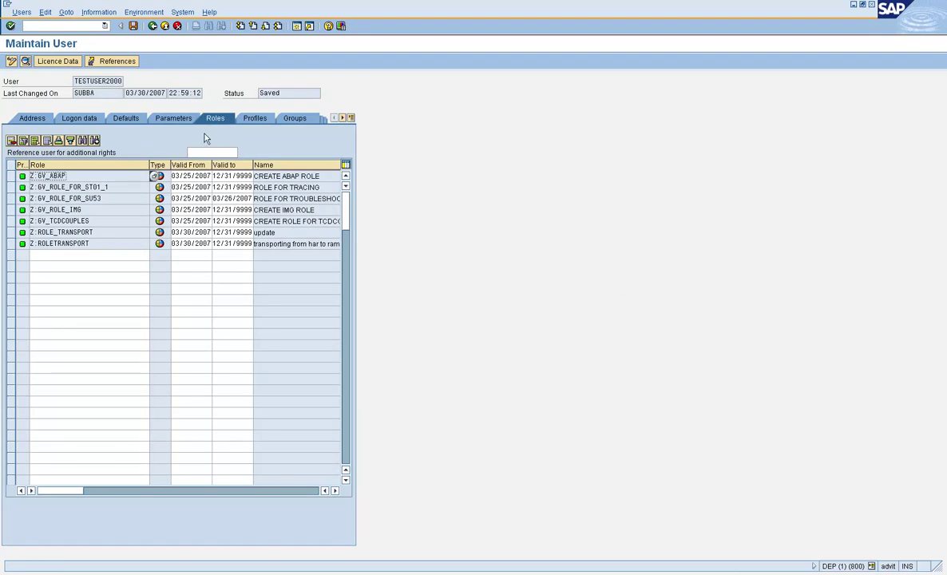
{"action": "left_click", "coordinate": [240, 118]}
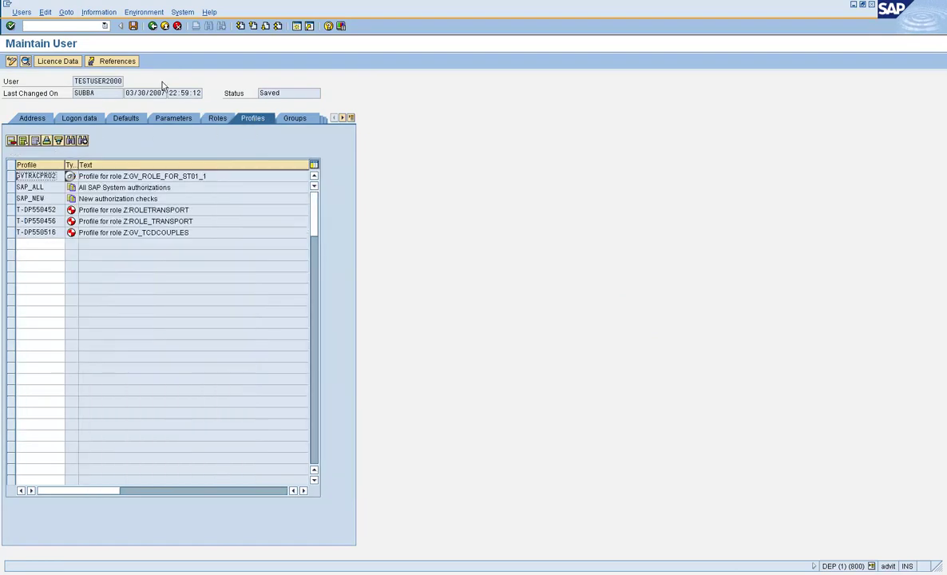
{"action": "left_click", "coordinate": [217, 120]}
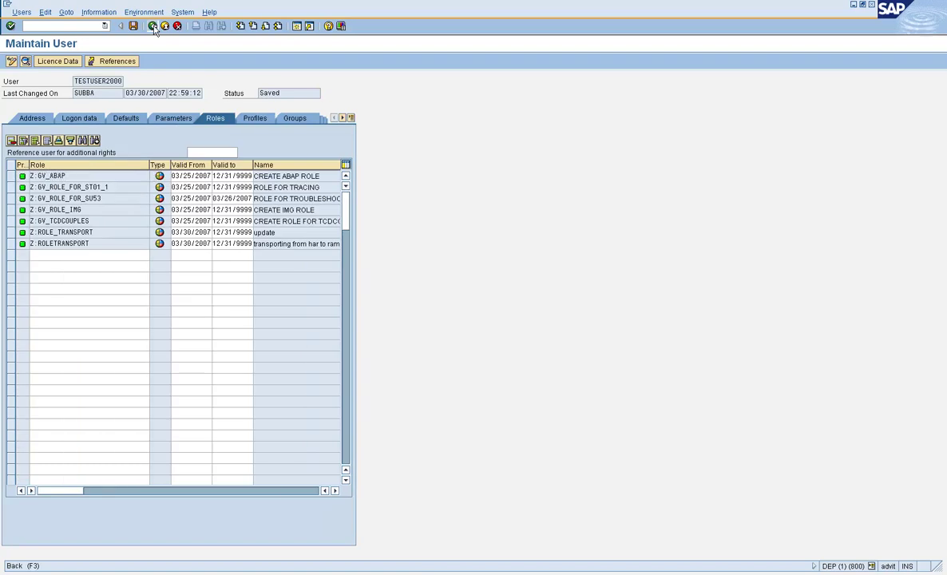
{"action": "left_click", "coordinate": [153, 25]}
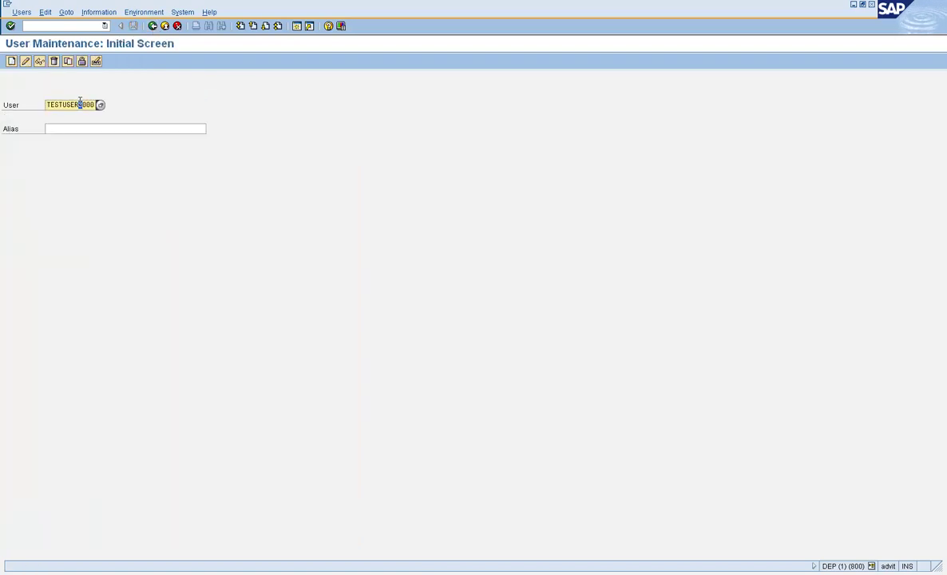
Check the role assignments of TESTUSER6000 for Y:TEST_ROLE_CREATE_KA and leave user maintenance
{"action": "left_click", "coordinate": [25, 62]}
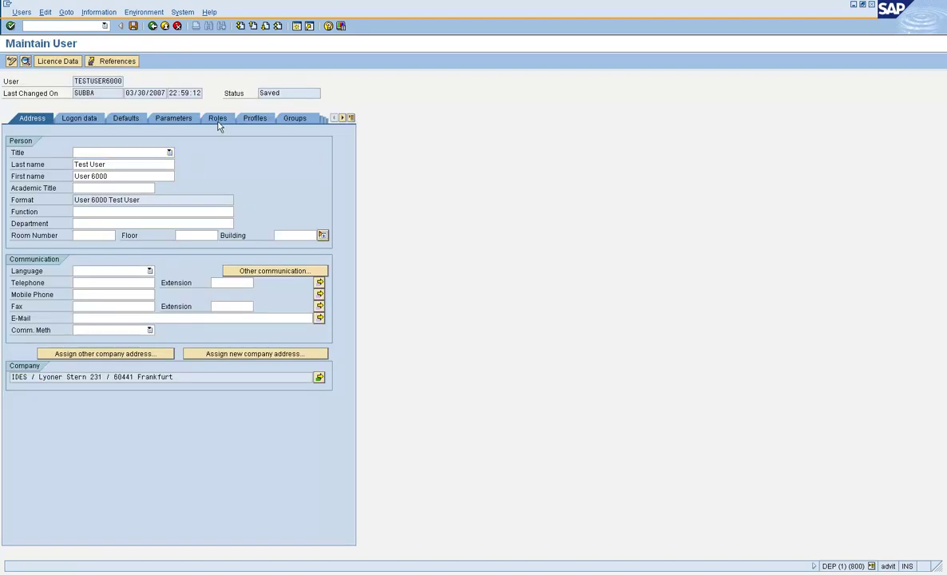
{"action": "left_click", "coordinate": [206, 118]}
{"action": "double_click", "coordinate": [88, 176]}
{"action": "left_click", "coordinate": [109, 296]}
{"action": "left_click", "coordinate": [150, 28]}
{"action": "left_click", "coordinate": [151, 27]}
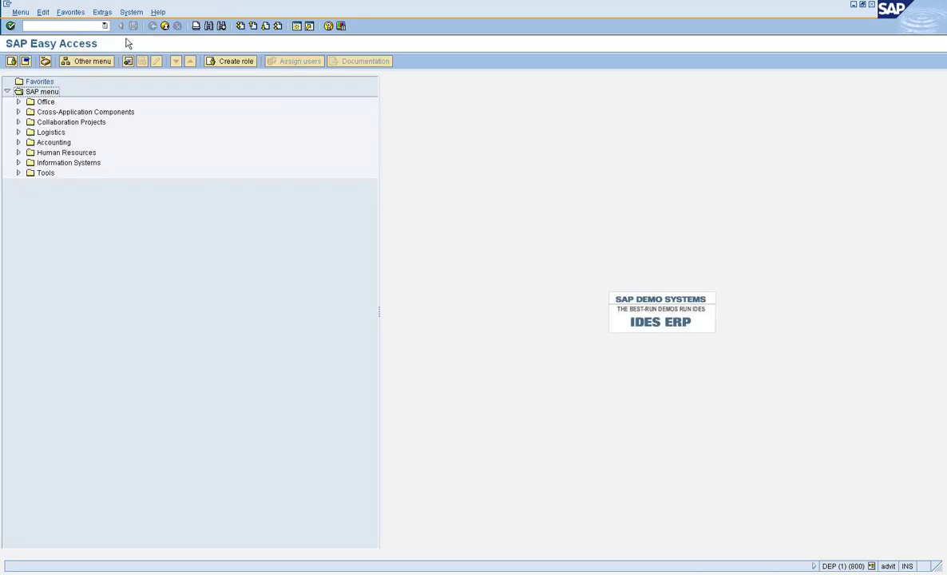
Open transaction SU10 and fill the user list with TESTUSER2000 to TESTUSER9000
{"action": "left_click", "coordinate": [74, 25]}
{"action": "type", "text": "su10"}
{"action": "key", "text": "Return"}
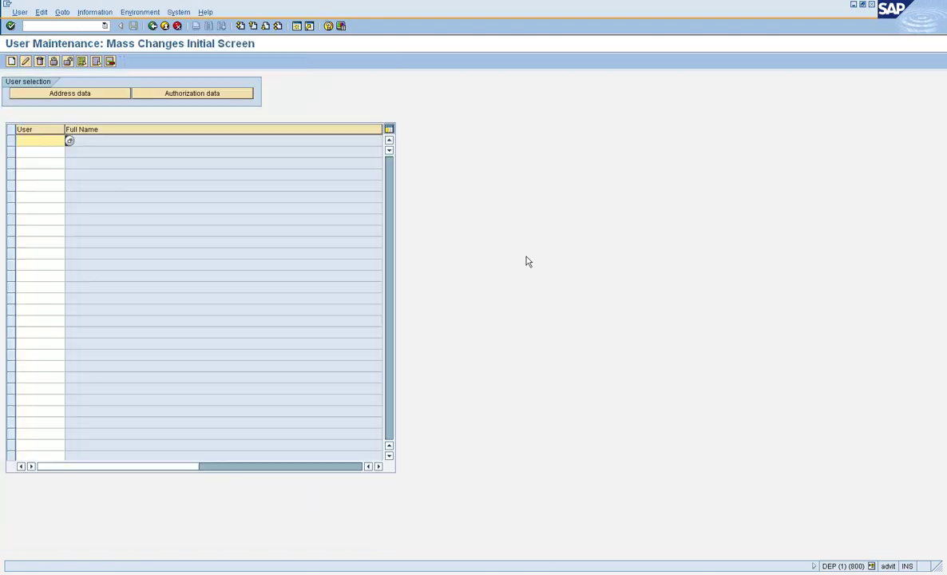
{"action": "type", "text": "TESTUSER2000 TESTUSER3000 TESTUSER4000 TESTUSER5000 TESTUSER6000 TESTUSER7000 TESTUSER8000 TESTUSER9000"}
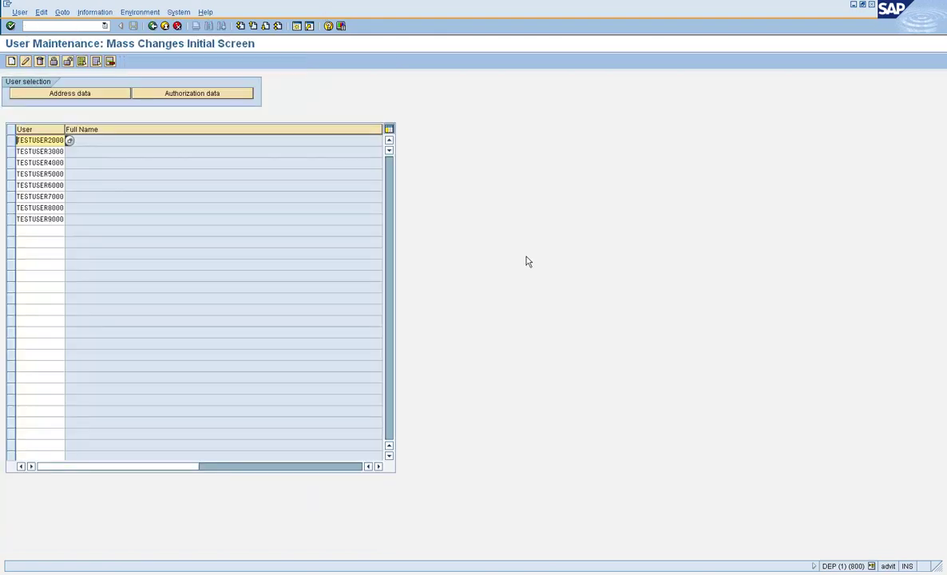
{"action": "key", "text": "Return"}
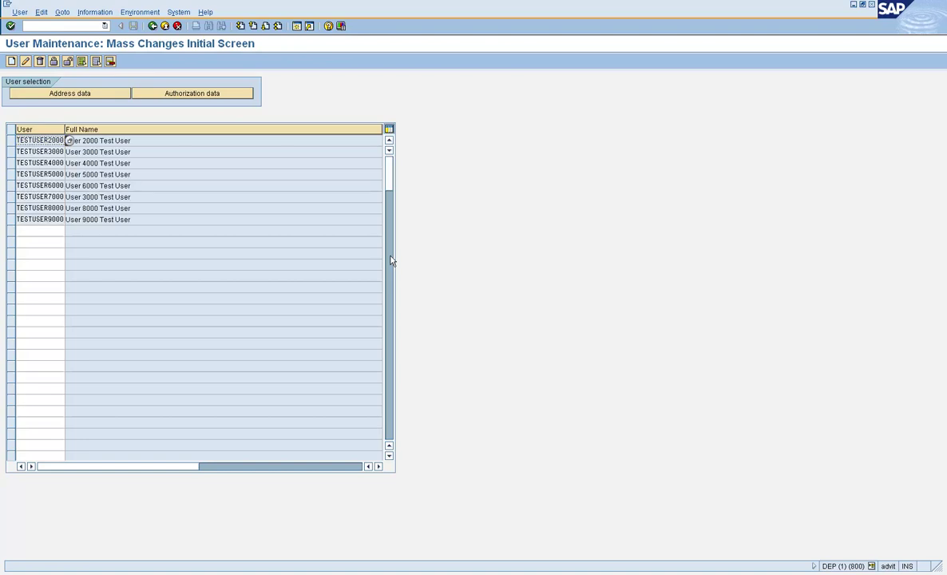
Choose the Remove option for both roles and profiles in the mass change, and return to the user list without saving
{"action": "left_click", "coordinate": [26, 61]}
{"action": "left_click", "coordinate": [221, 96]}
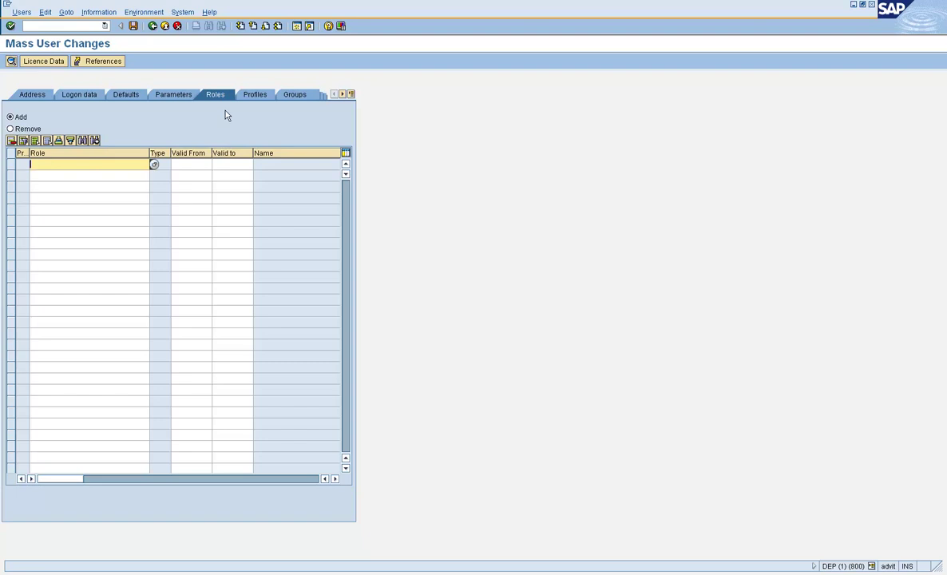
{"action": "left_click", "coordinate": [32, 129]}
{"action": "left_click", "coordinate": [254, 94]}
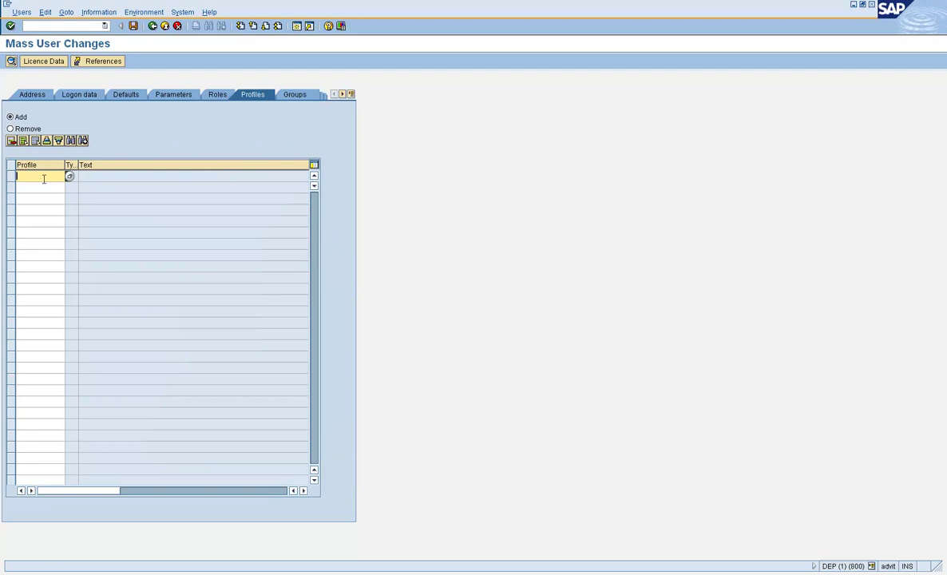
{"action": "left_click", "coordinate": [12, 129]}
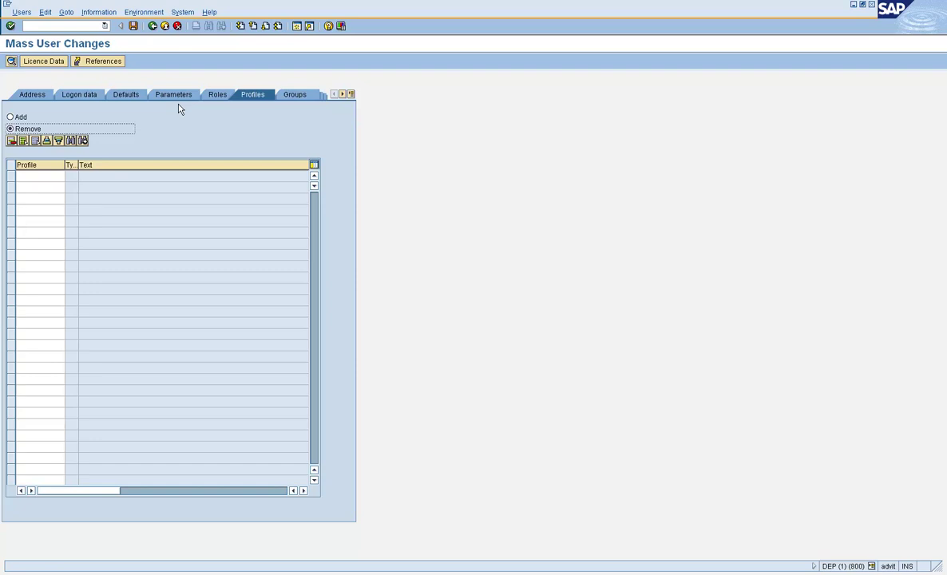
{"action": "left_click", "coordinate": [153, 26]}
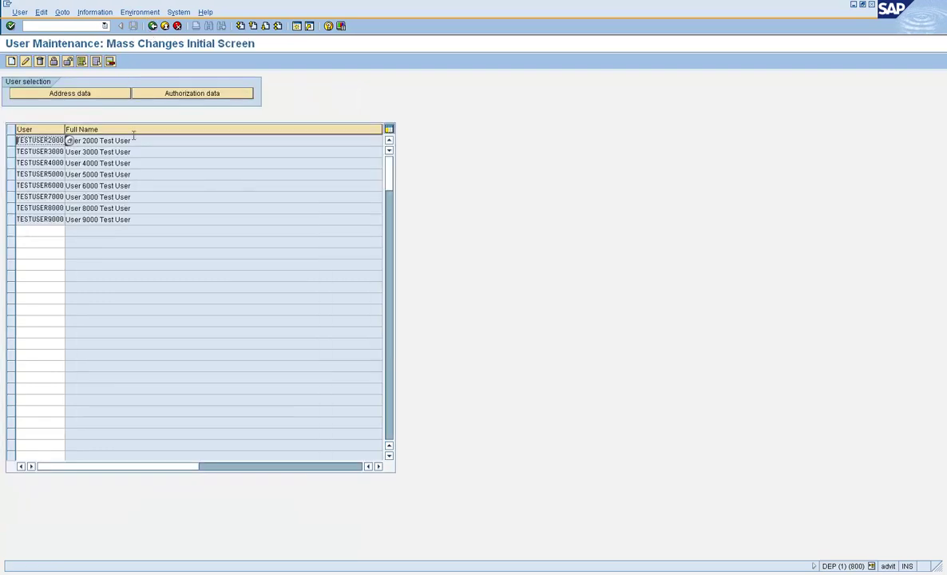